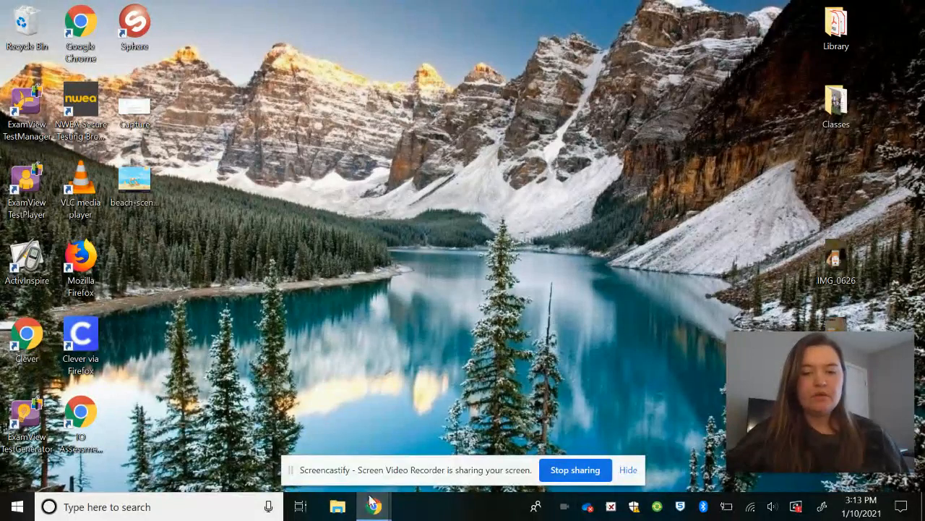
Switch to Chrome and open the New Year's Resolution Essay Rubric from the CW 6th Period Spring 2021 Drive folder.
mouse_move(385, 508)
click(284, 468)
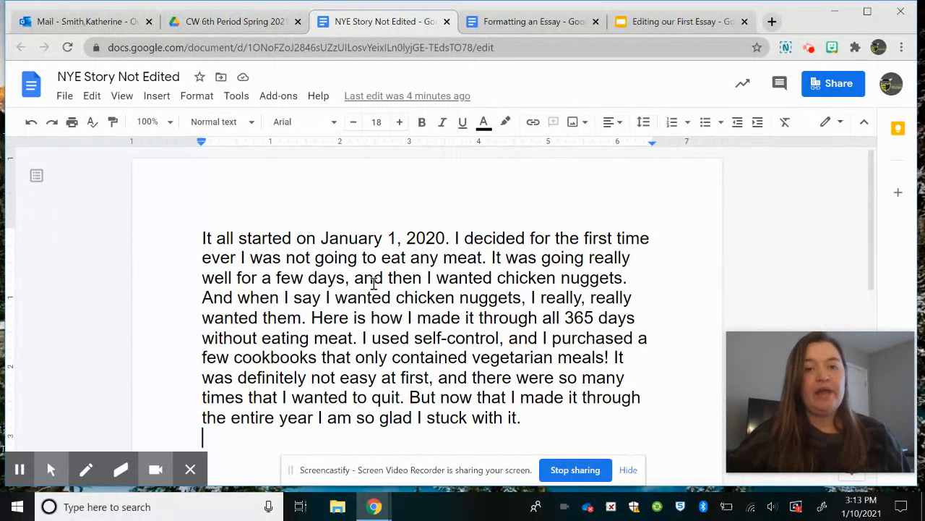
click(254, 26)
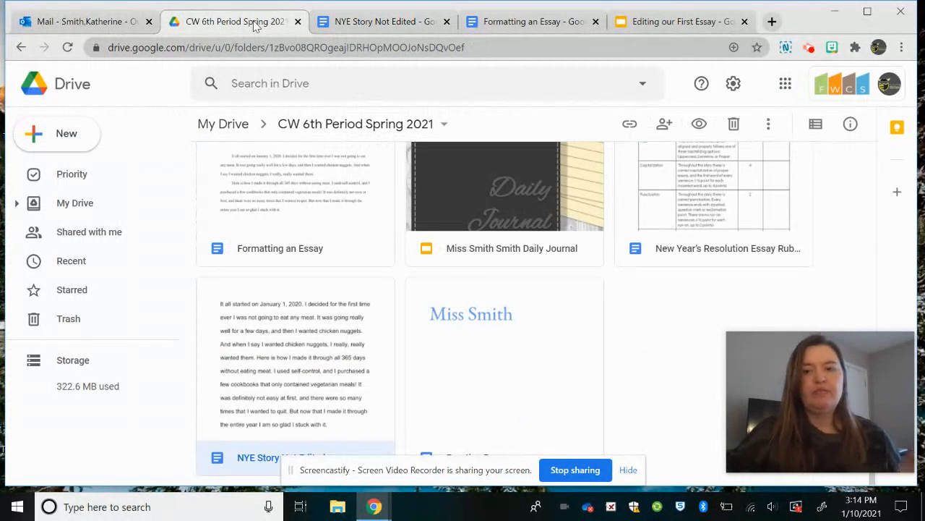
click(704, 202)
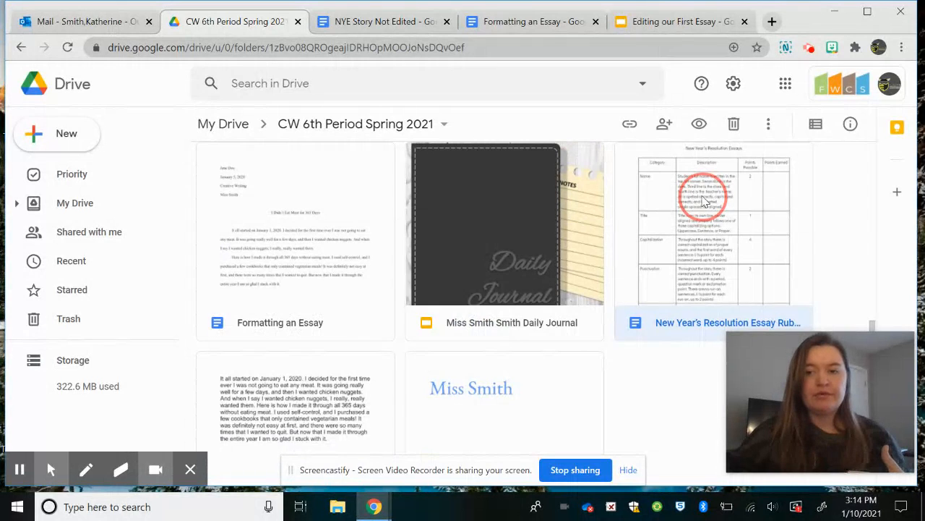
double_click(703, 203)
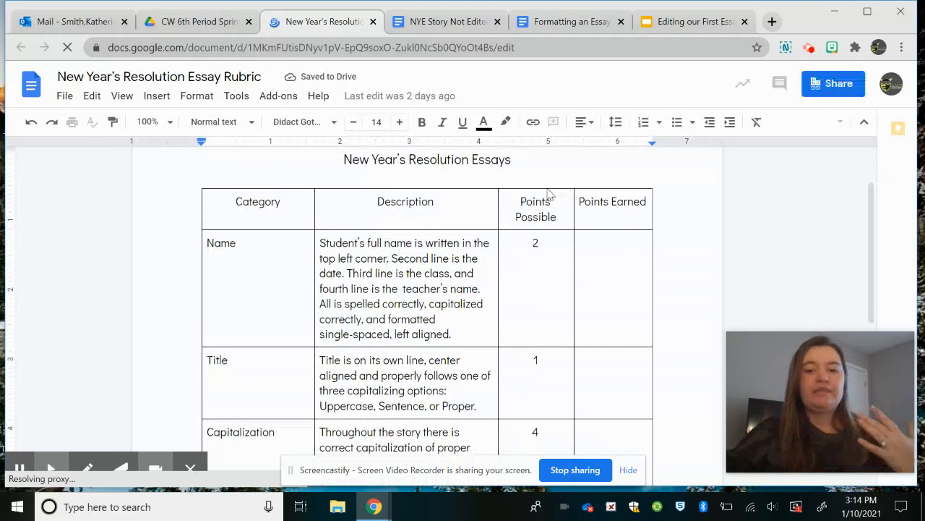
Read through the essay rubric's categories, descriptions and possible points, from Name to Appearance.
scroll(550, 192, down, 1)
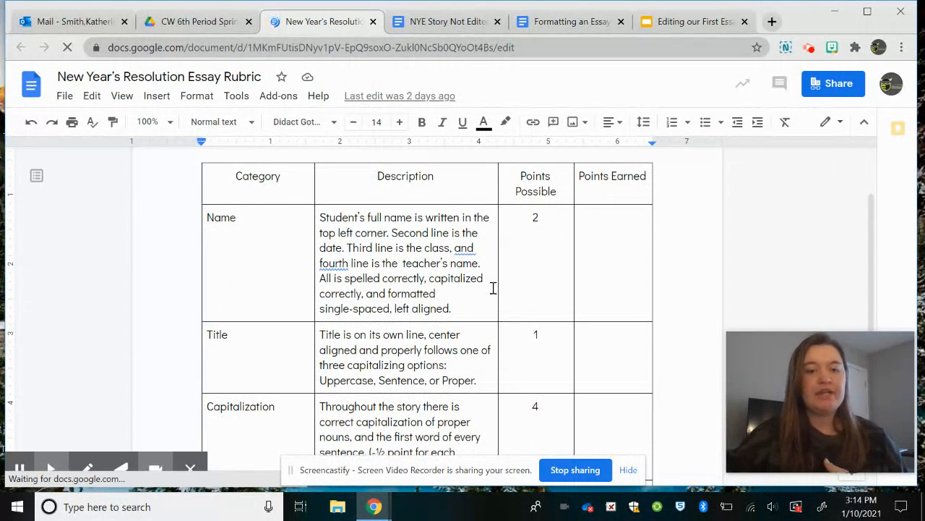
scroll(493, 289, down, 1)
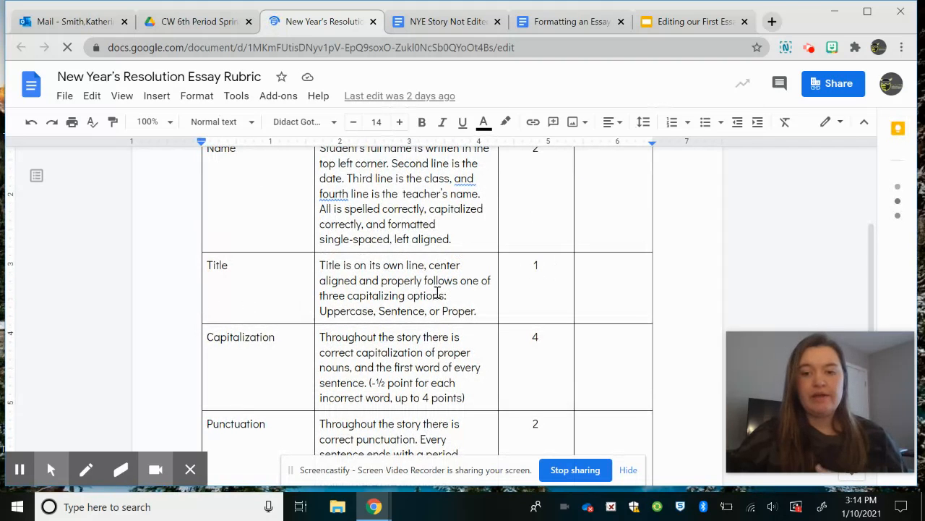
scroll(437, 293, down, 1)
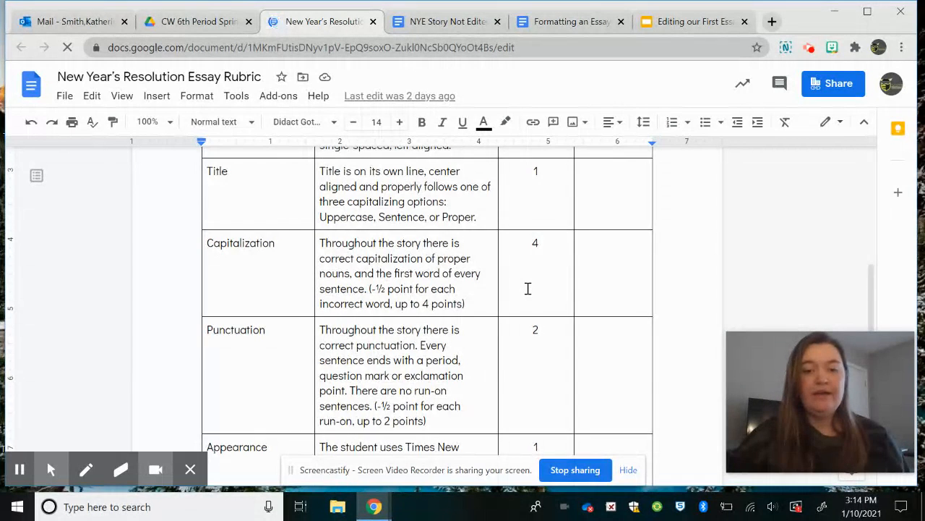
scroll(528, 288, down, 1)
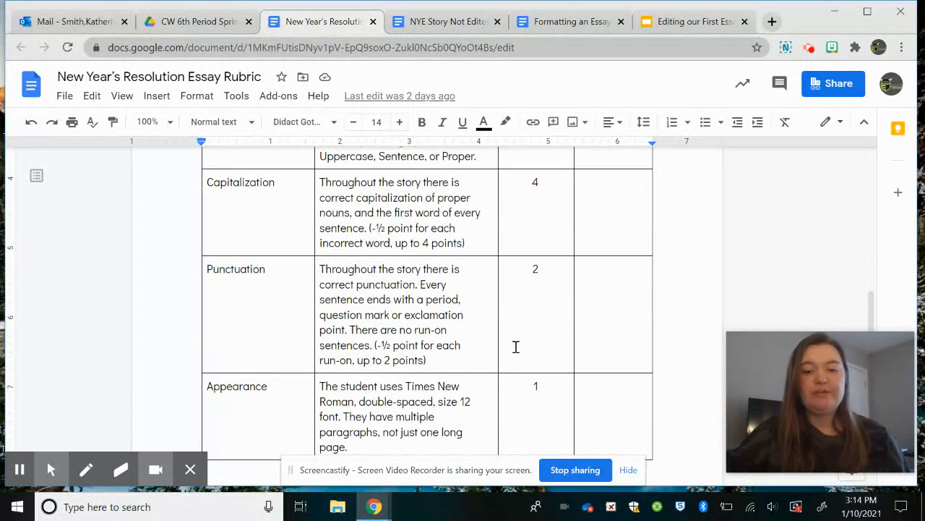
scroll(516, 347, down, 1)
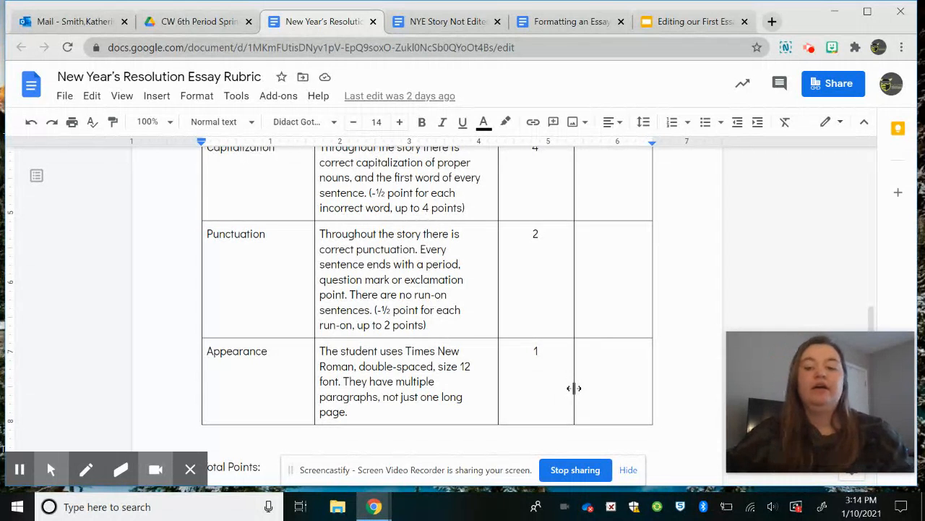
scroll(574, 389, up, 5)
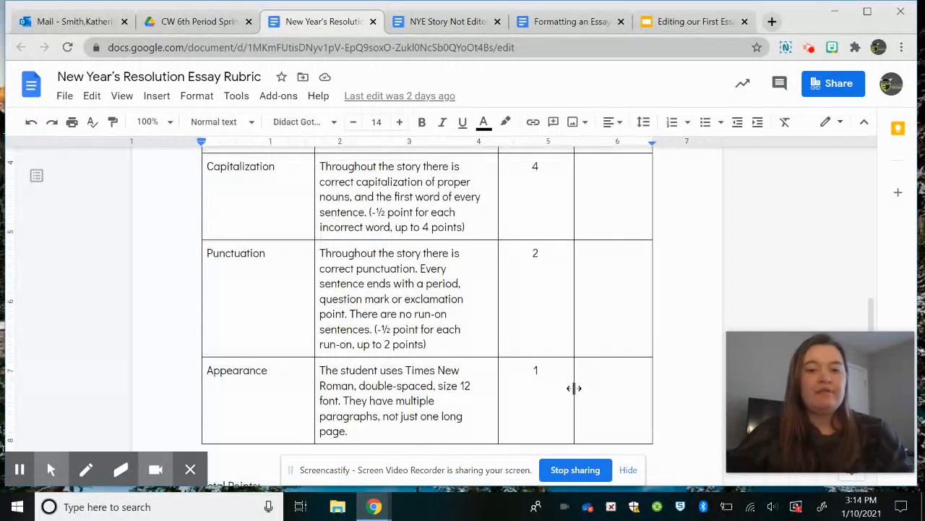
scroll(575, 388, up, 3)
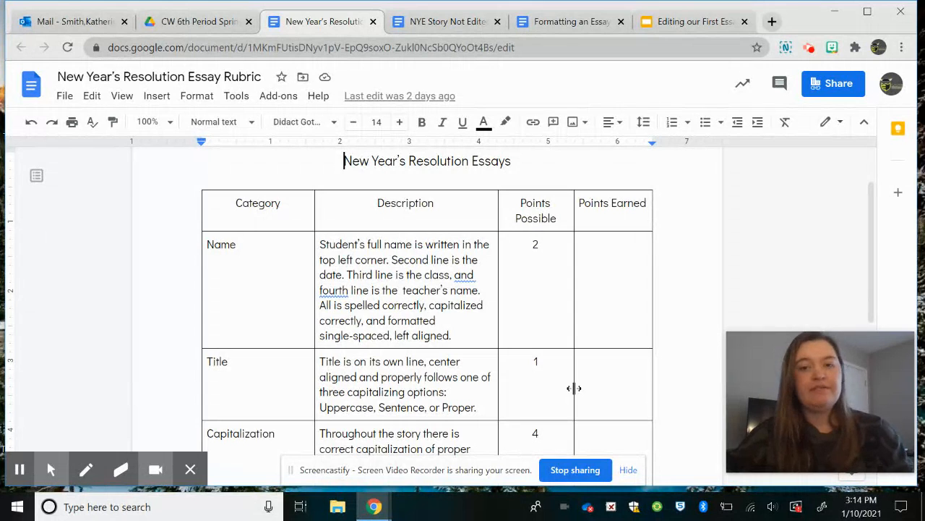
Compare the unedited NYE story with the formatted example in the Formatting an Essay document.
click(461, 29)
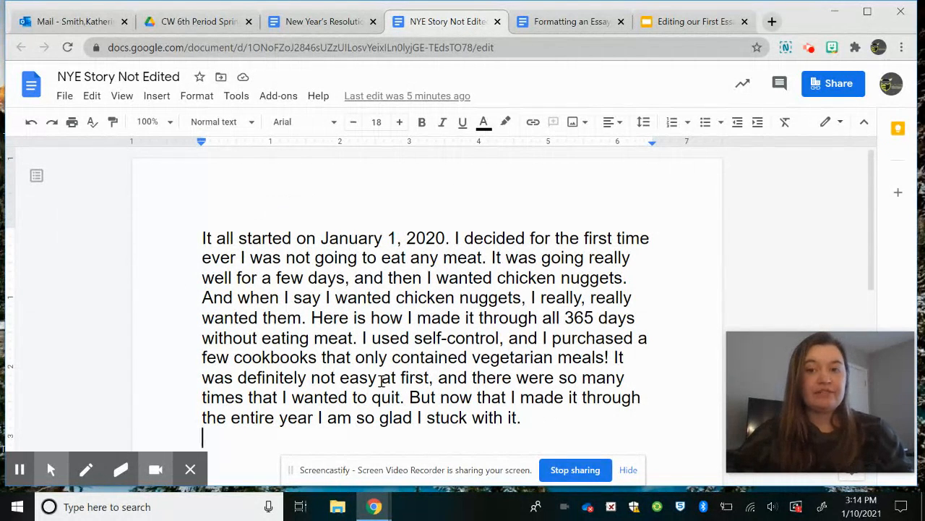
click(571, 21)
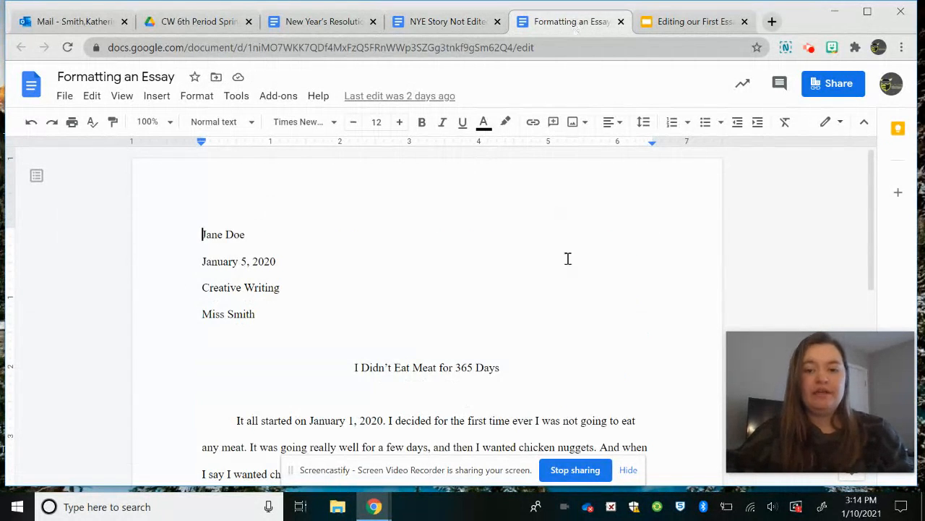
scroll(559, 321, down, 2)
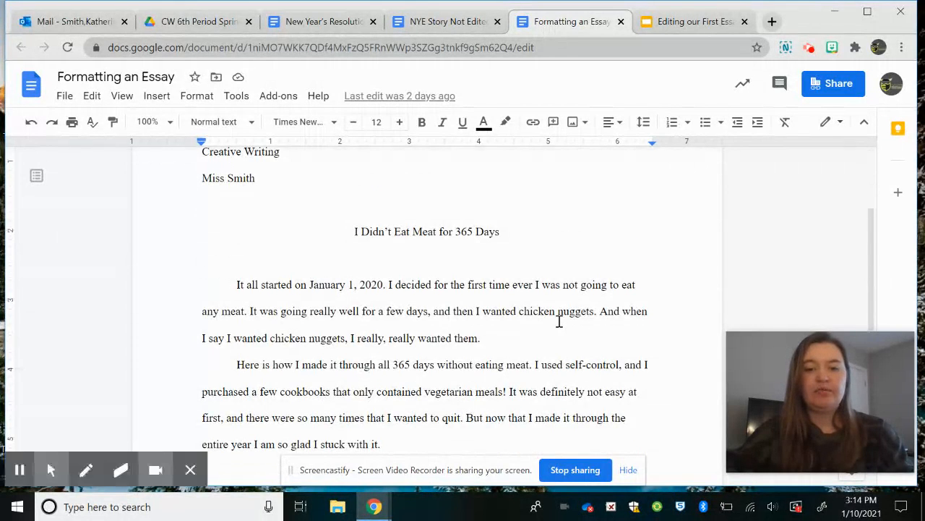
scroll(559, 321, up, 1)
scroll(559, 321, up, 3)
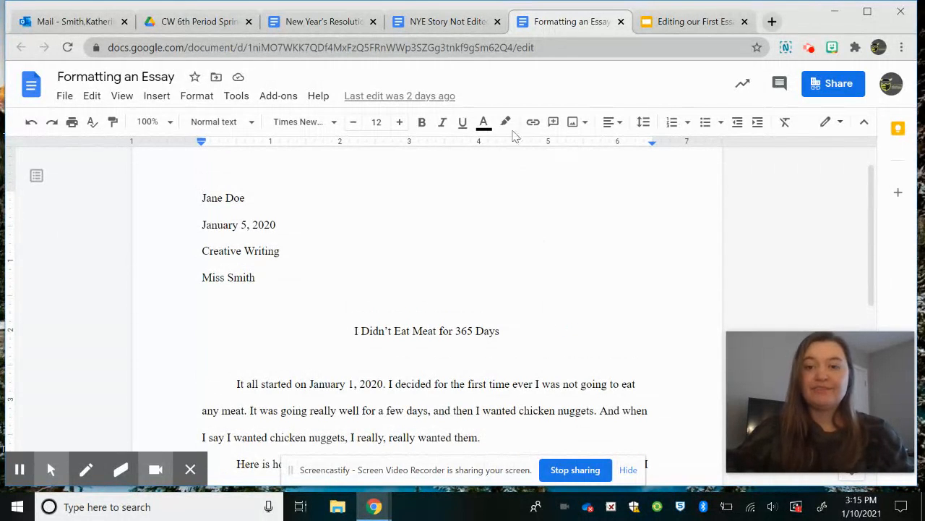
Change the font of the whole story in the NYE Story Not Edited document to Times New Roman.
click(453, 26)
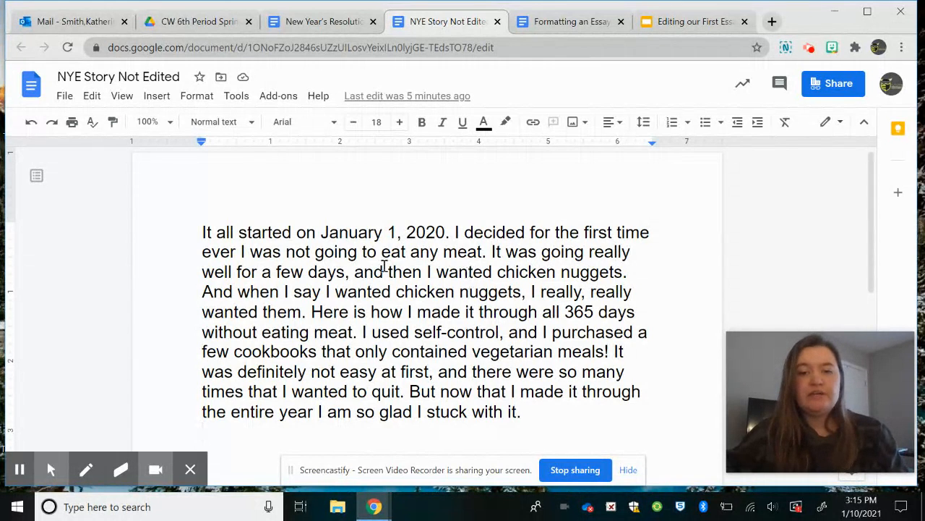
drag(191, 228, 235, 235)
drag(341, 262, 565, 428)
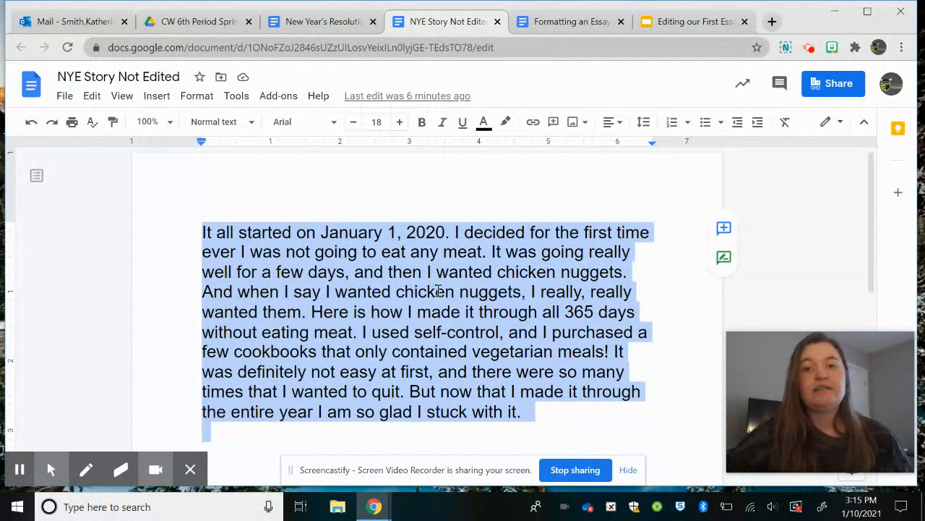
click(334, 123)
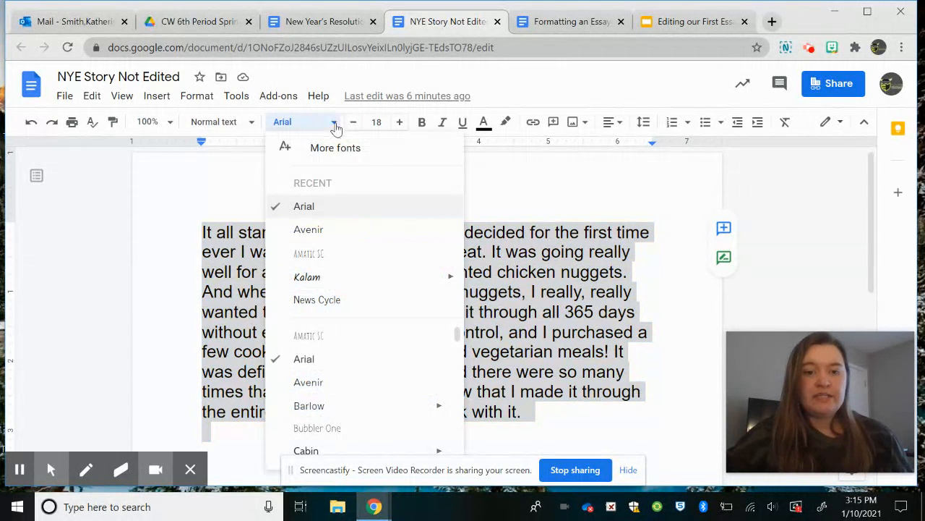
scroll(351, 374, down, 3)
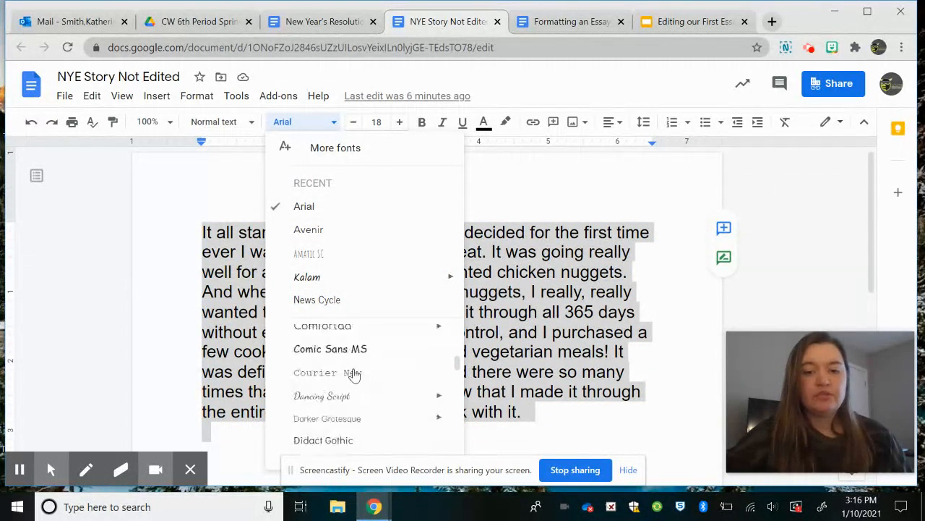
scroll(354, 374, down, 5)
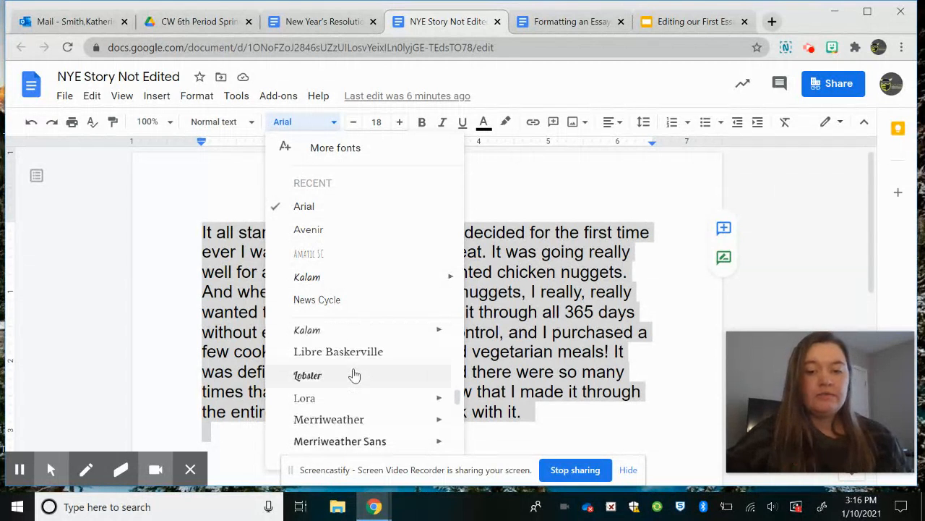
scroll(355, 374, down, 5)
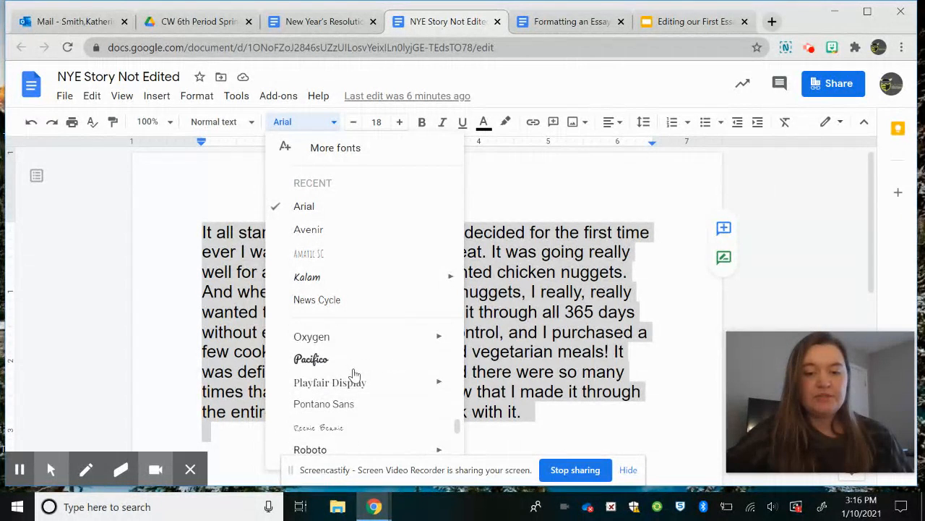
scroll(353, 373, down, 5)
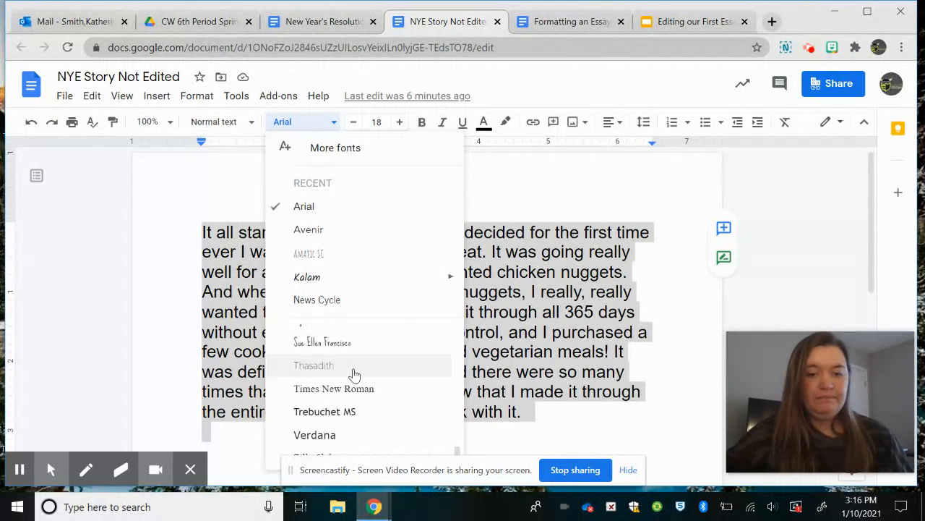
click(351, 391)
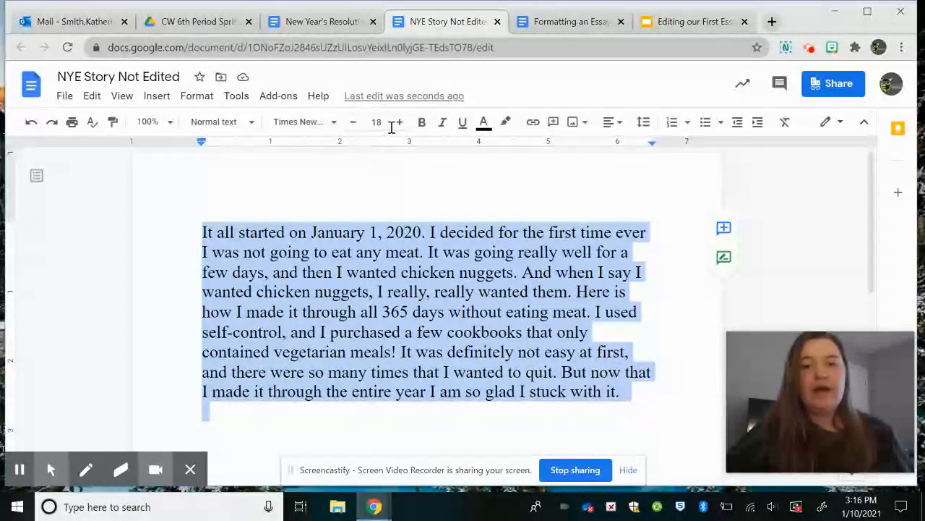
Reduce the font size of the whole story to 12.
click(353, 123)
click(354, 122)
click(353, 123)
click(354, 123)
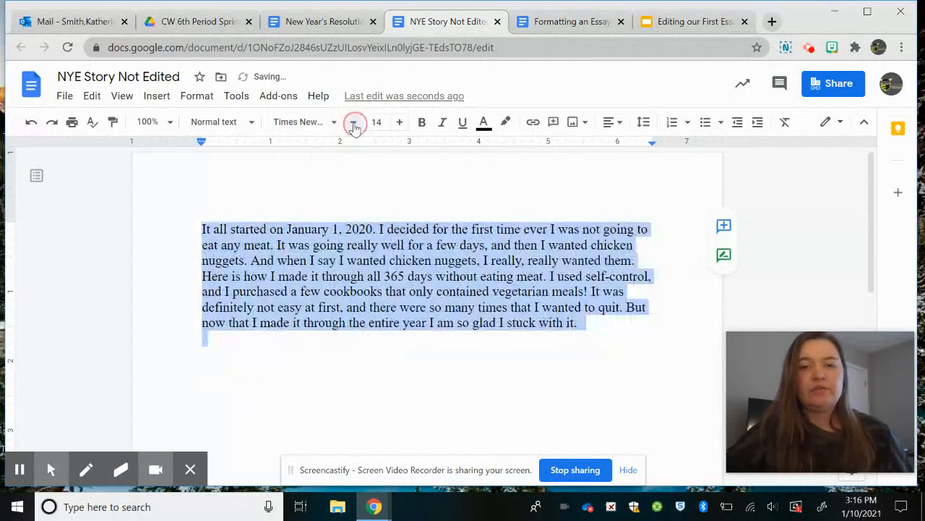
click(353, 123)
click(354, 122)
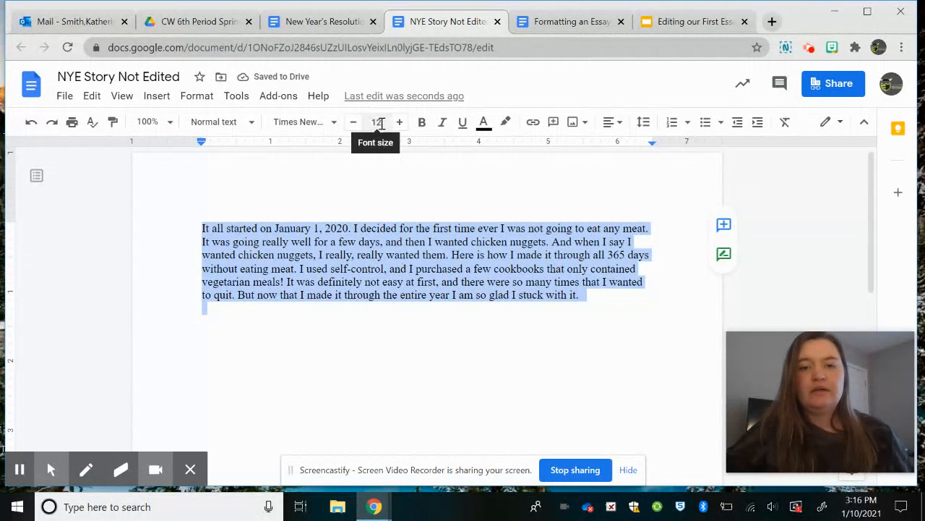
click(376, 122)
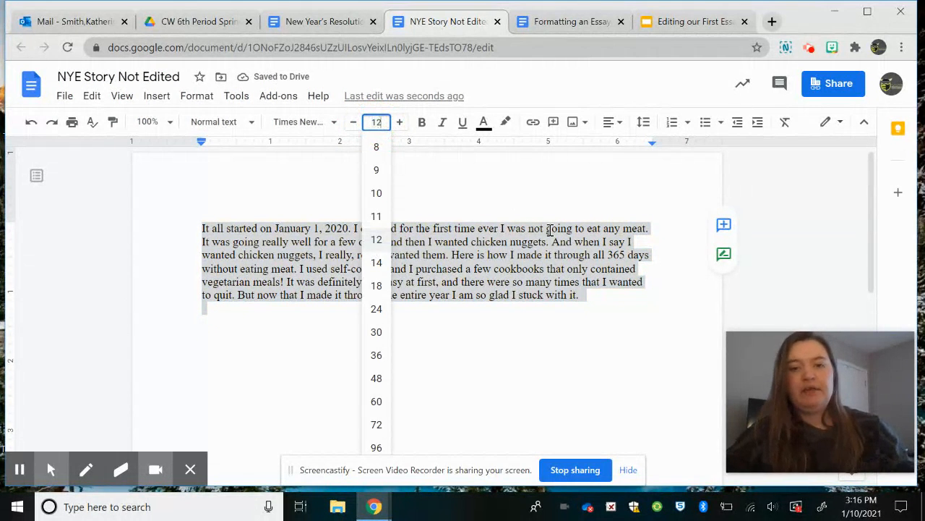
key(Escape)
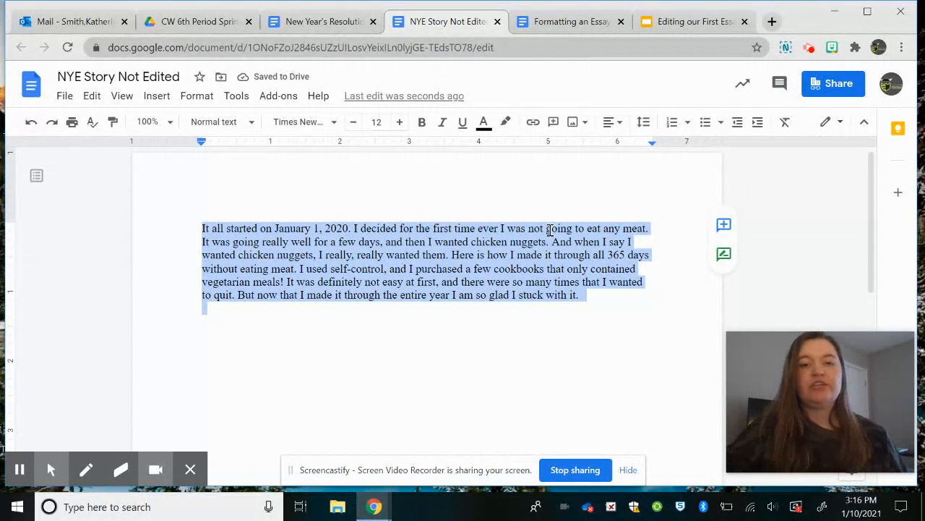
click(421, 355)
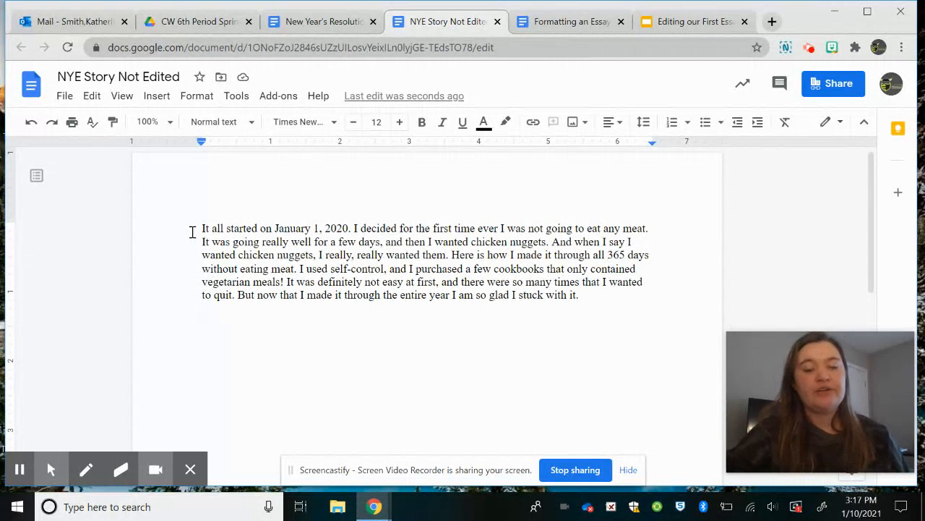
Set the line spacing of the whole story to Double.
drag(192, 231, 739, 330)
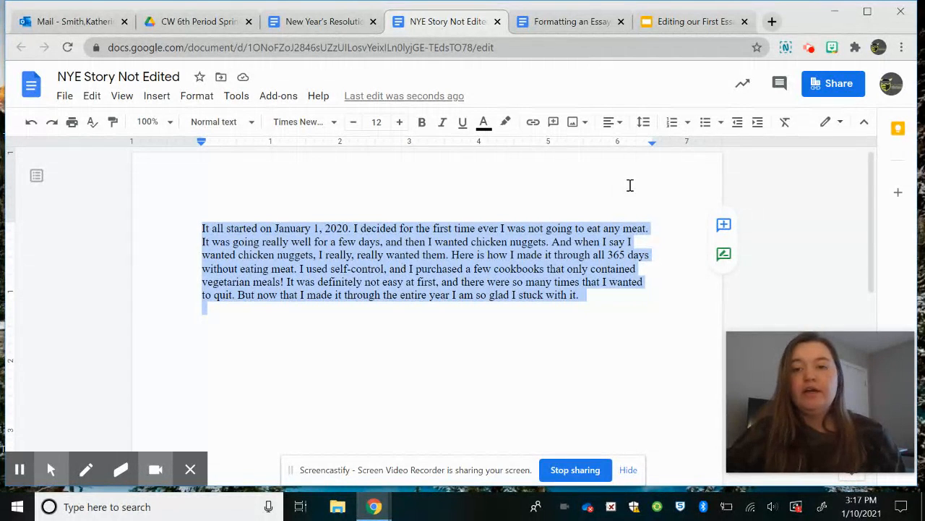
click(647, 129)
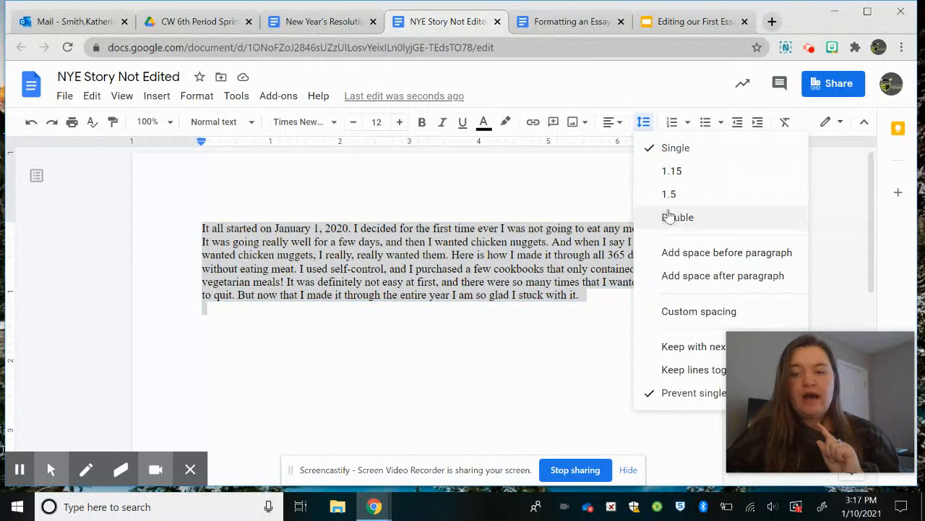
click(707, 222)
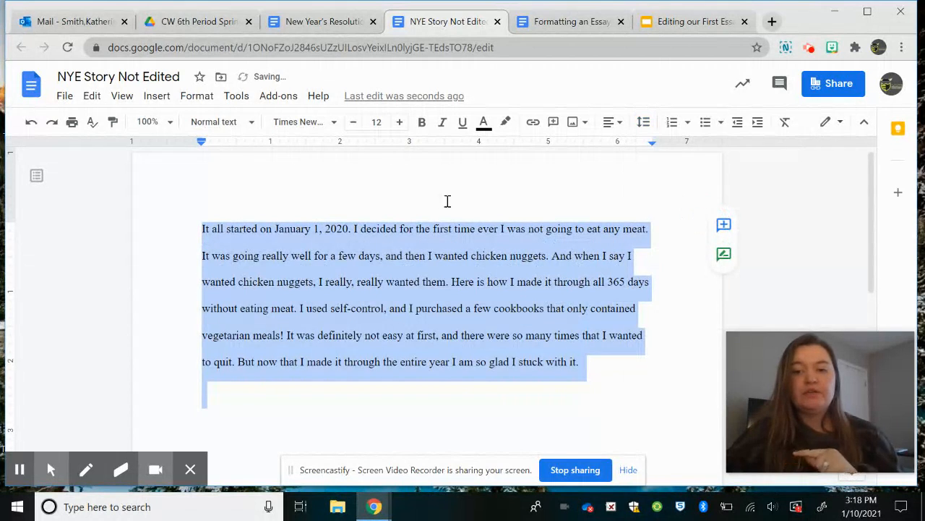
click(615, 408)
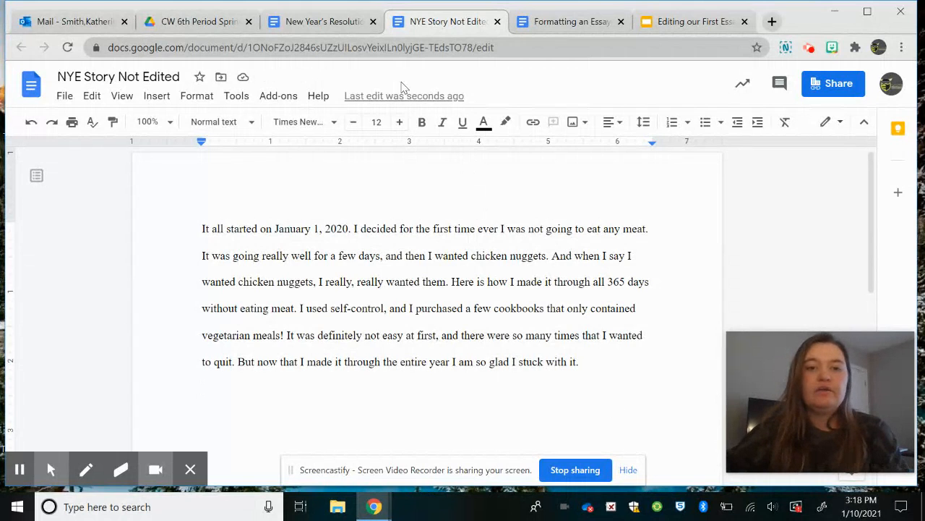
Check the Appearance requirements in the essay rubric, and return to the NYE Story Not Edited document.
click(327, 22)
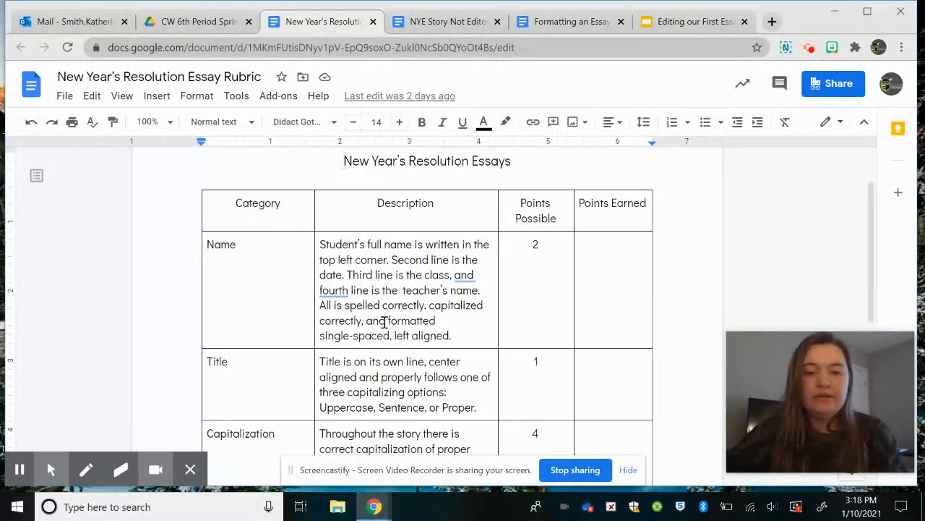
scroll(383, 322, down, 5)
scroll(384, 322, down, 1)
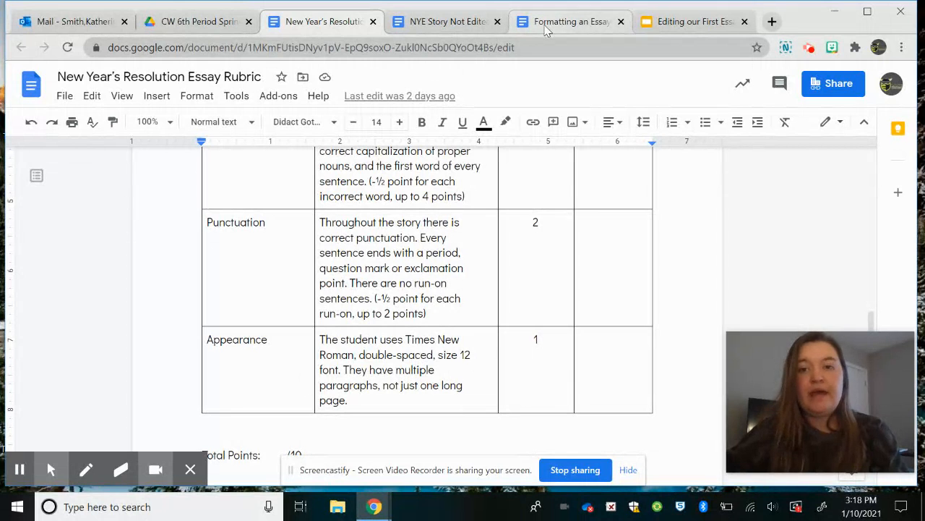
click(455, 24)
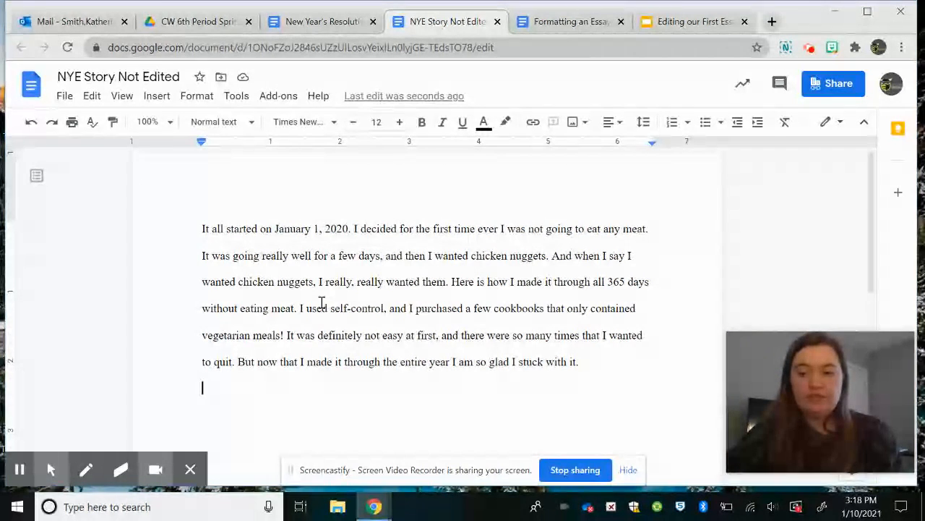
Indent the first line of the story's paragraph, before "It all started".
click(188, 227)
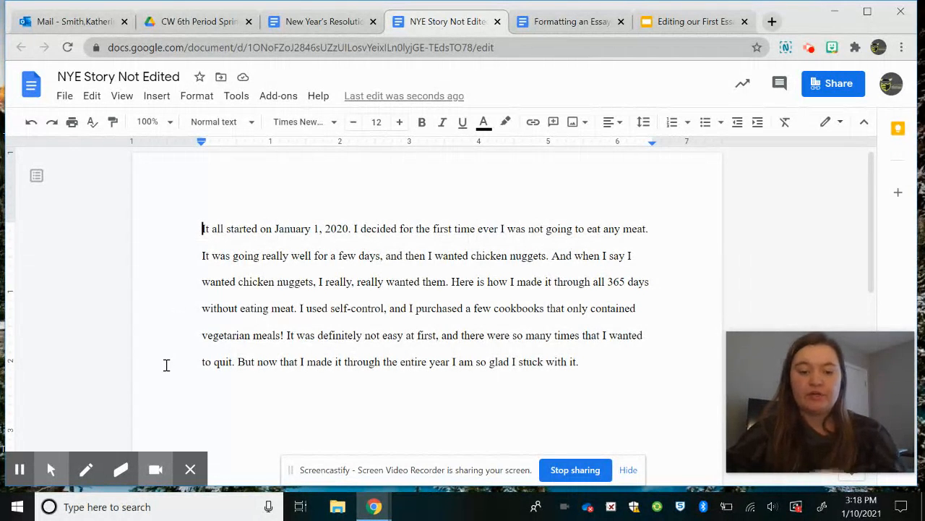
key(Tab)
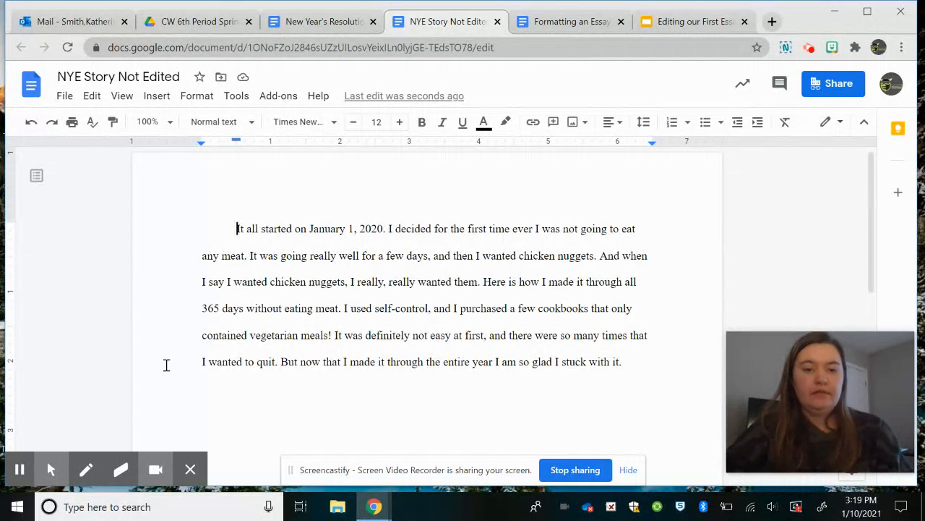
Add a line with the author's name above the story, starting at the margin without an indent.
scroll(210, 330, up, 1)
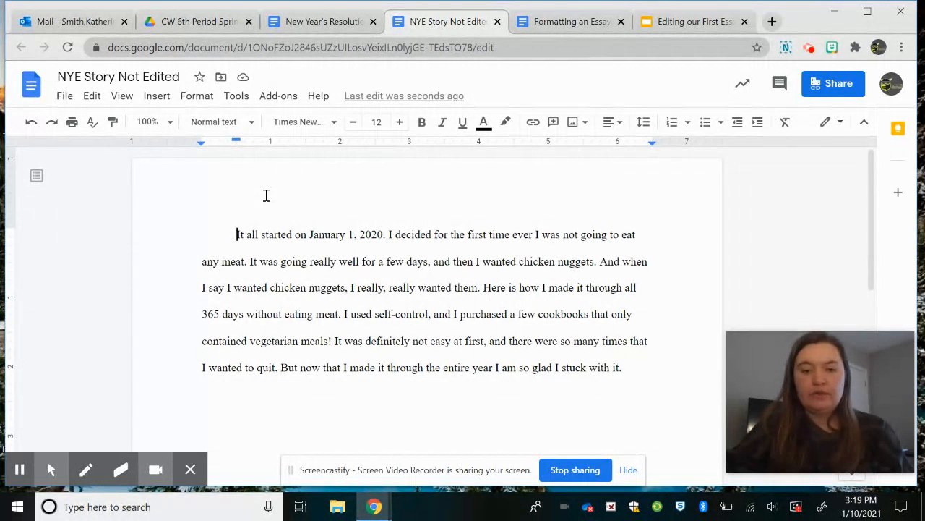
key(Return)
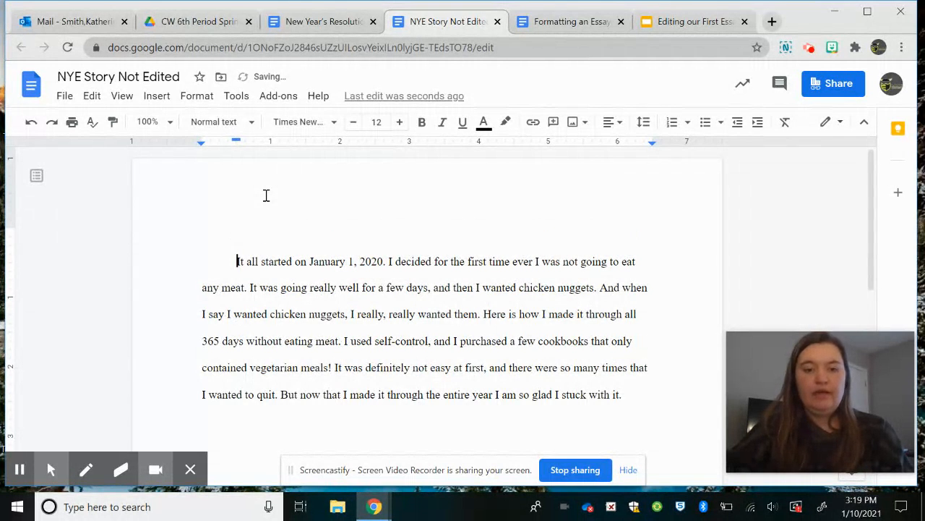
click(259, 218)
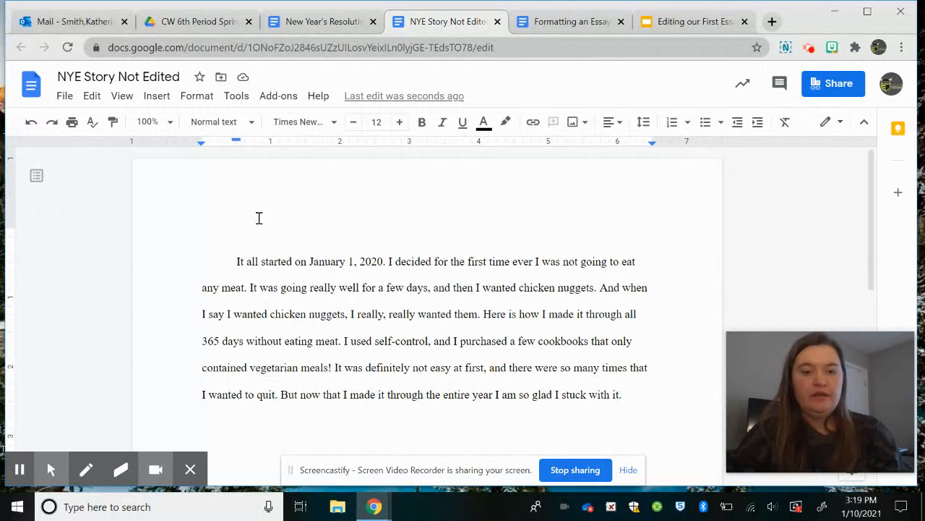
text(Miss SMith)
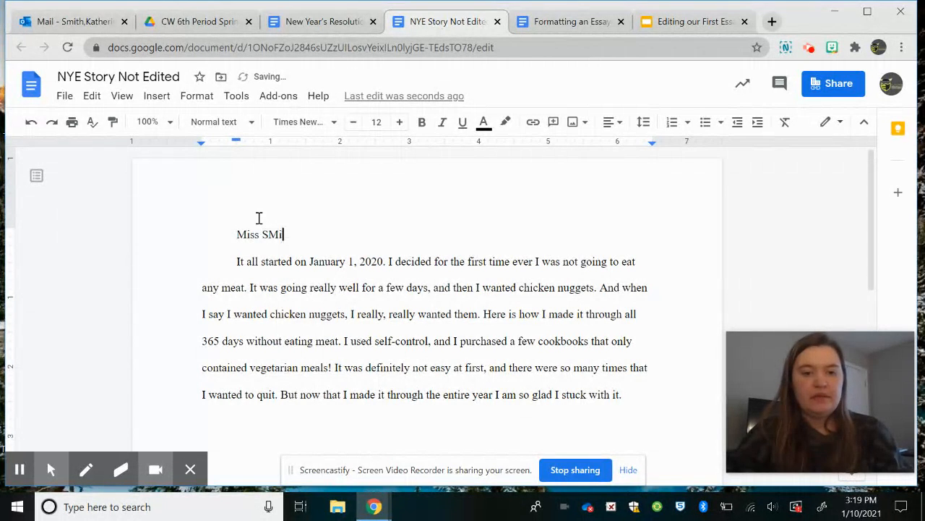
key(BackSpace)
key(BackSpace)
key(BackSpace)
key(BackSpace)
text(mith)
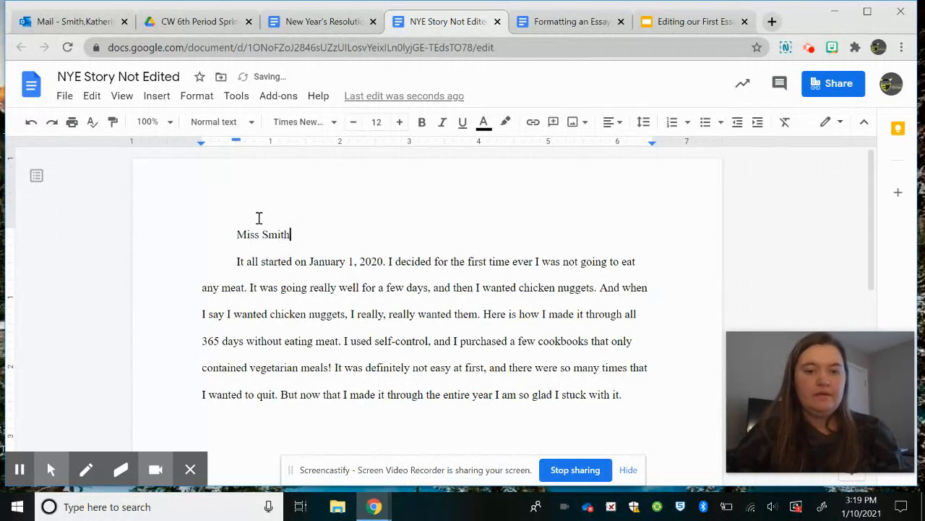
click(233, 234)
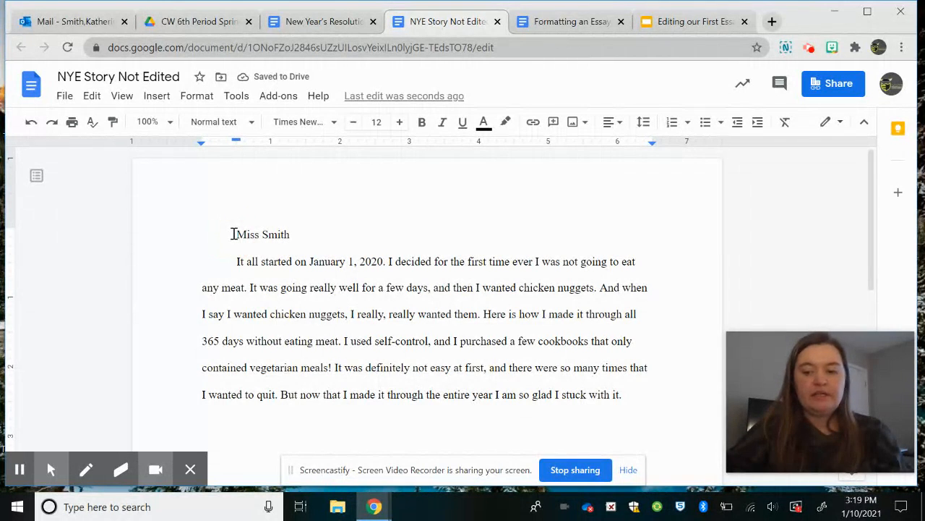
key(BackSpace)
Add the date 1/11/2021 on a new line below the author's name, followed by an empty line.
click(283, 235)
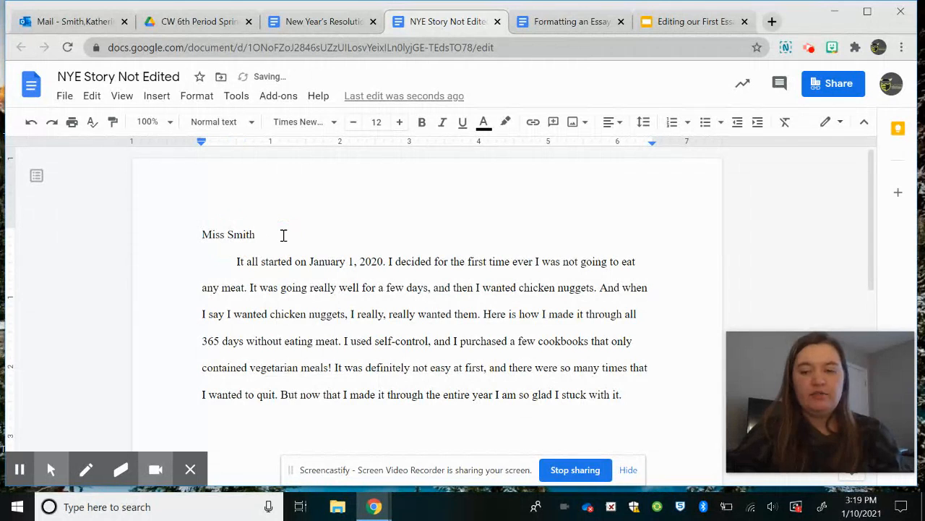
key(Return)
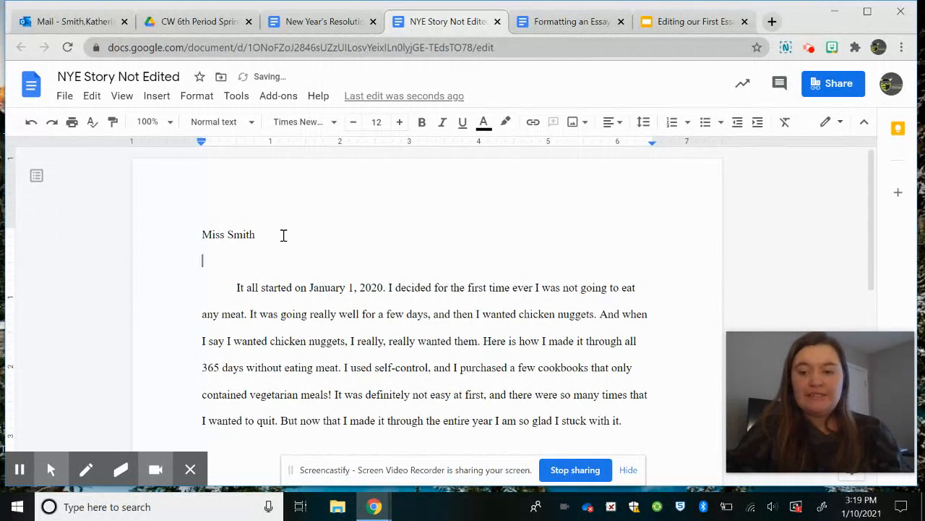
text(1/11/2021)
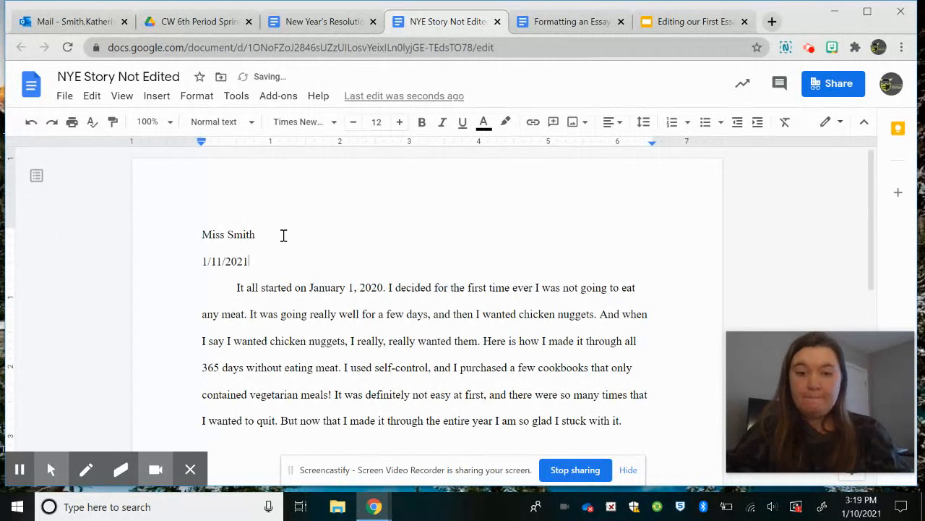
key(Return)
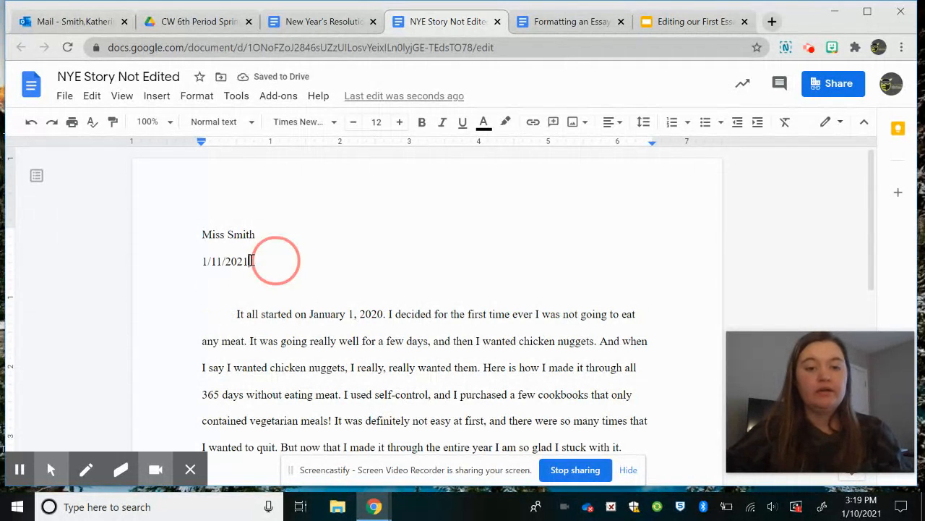
Rewrite the date below the author's name as January 11, 2021.
drag(274, 261, 186, 258)
text(J)
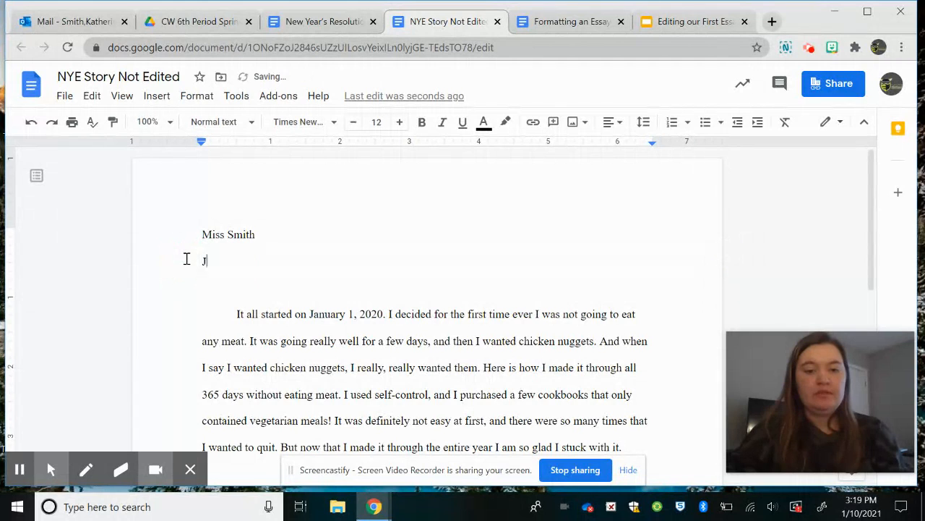
text(anuary 11, 2021)
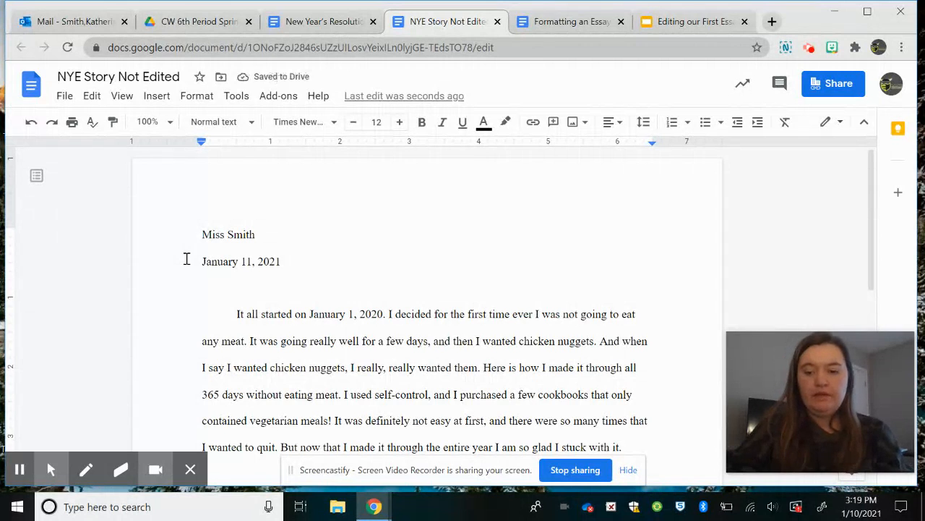
Add the class name Creative Writing on a new line below the date.
key(Return)
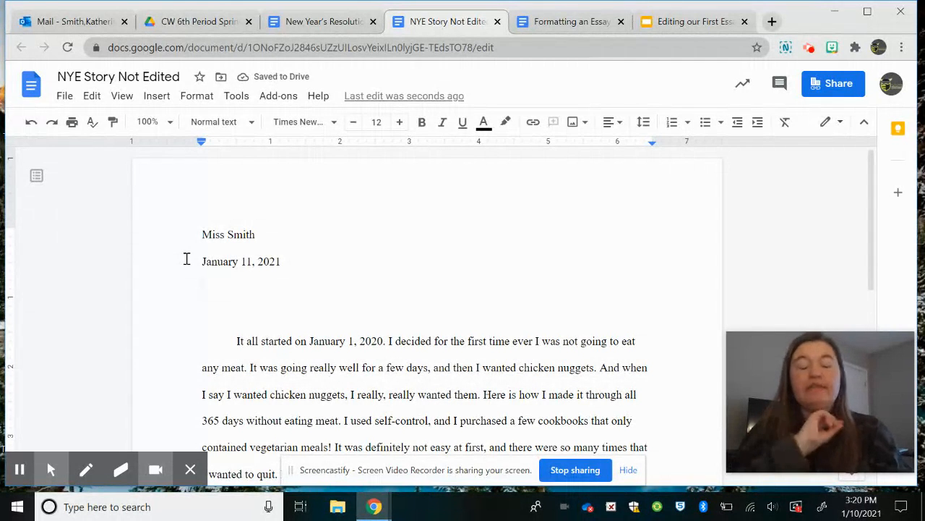
text(reso)
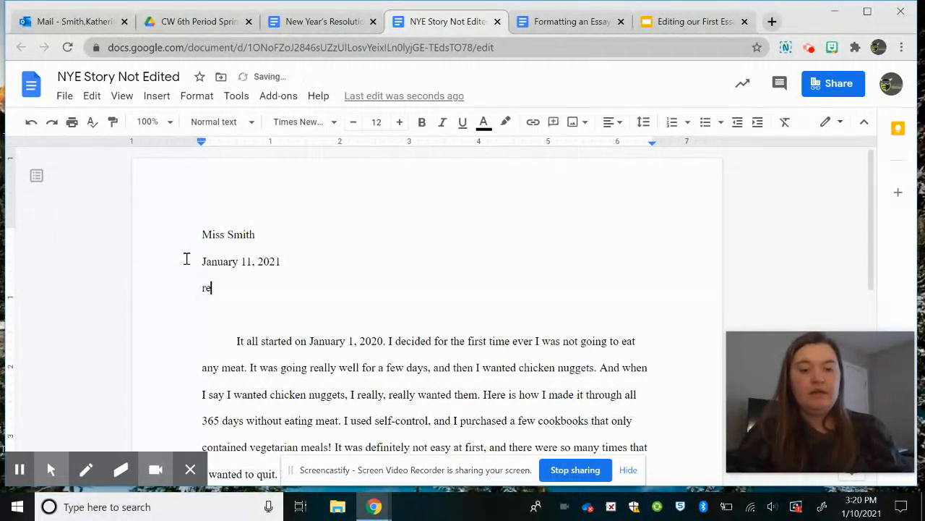
key(BackSpace)
key(BackSpace)
key(BackSpace)
key(BackSpace)
text(Creative)
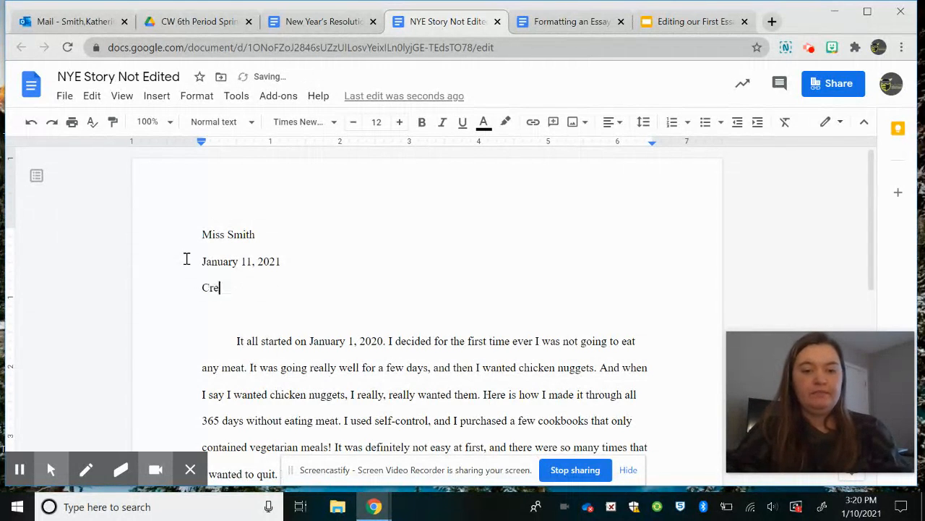
text( Writi)
key(BackSpace)
key(BackSpace)
text(ting)
Add the teacher's name on its own line below the class name, followed by a new line.
key(Return)
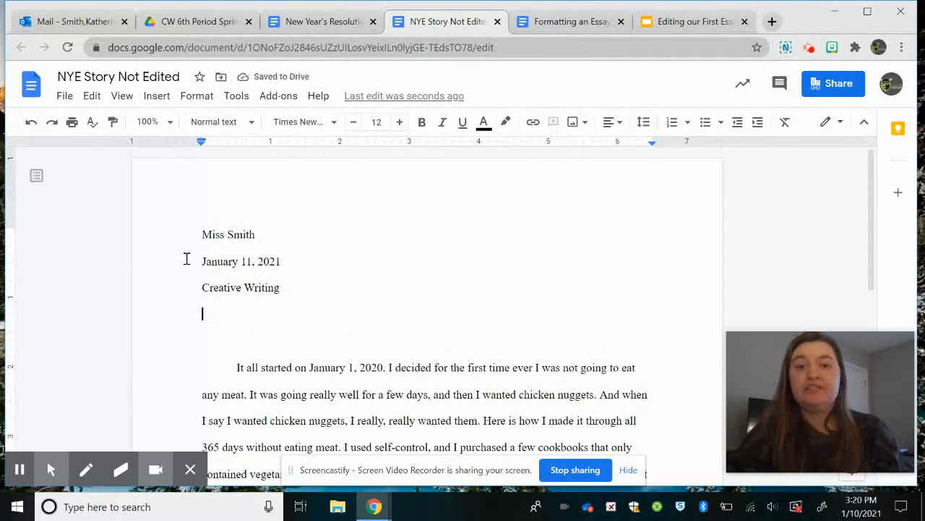
text(Miss Smith)
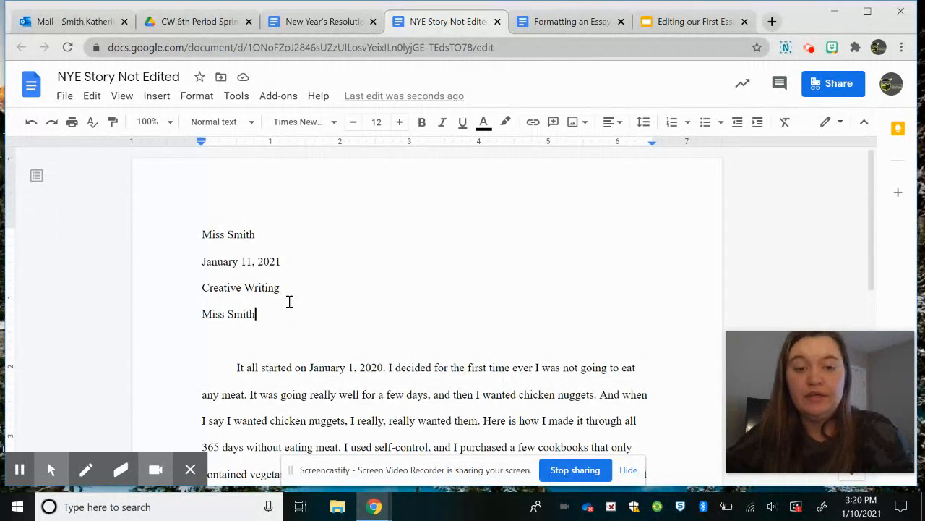
key(Return)
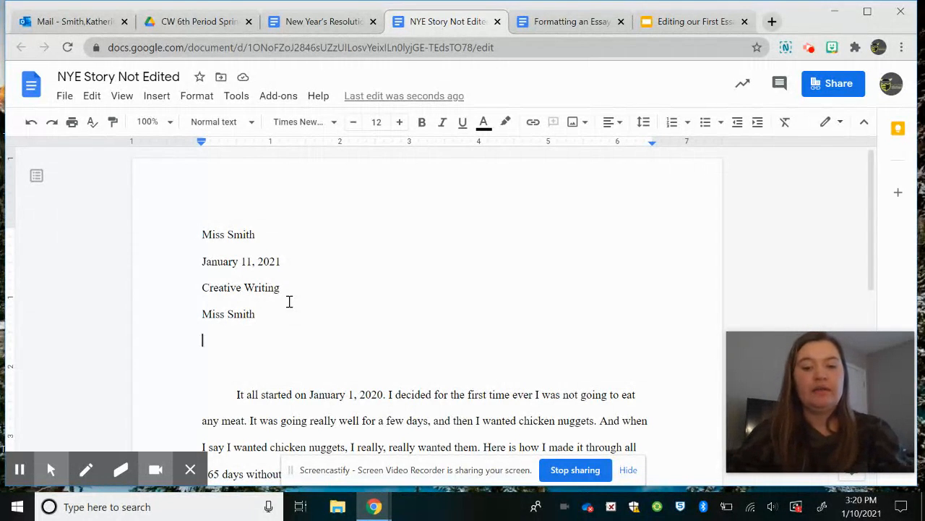
Enter the title "The Year I Didn't Eat Meat" on the line below the teacher's name.
text(The Year)
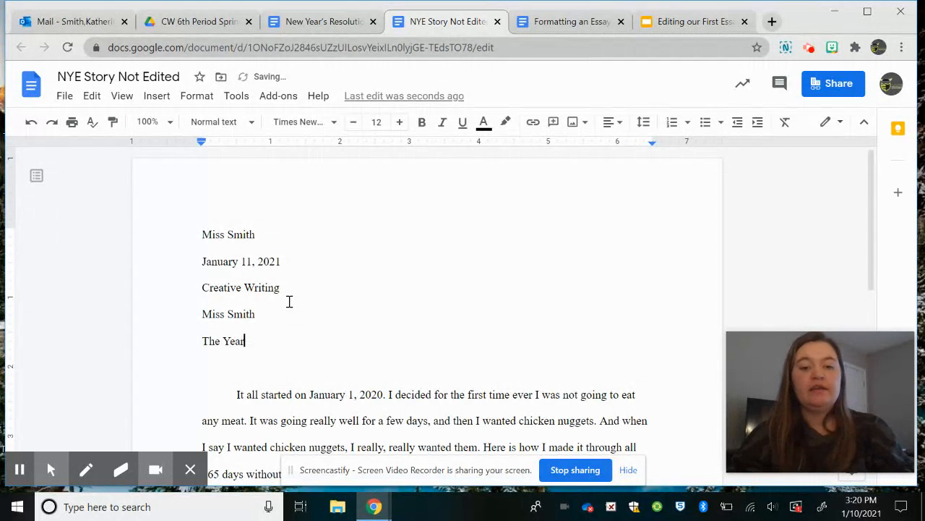
text( I Didn't Eat)
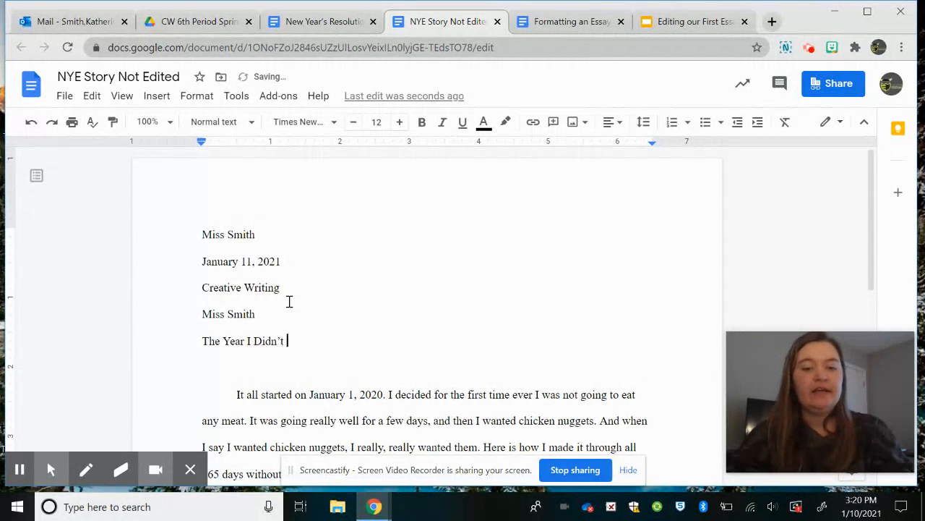
text( Meat)
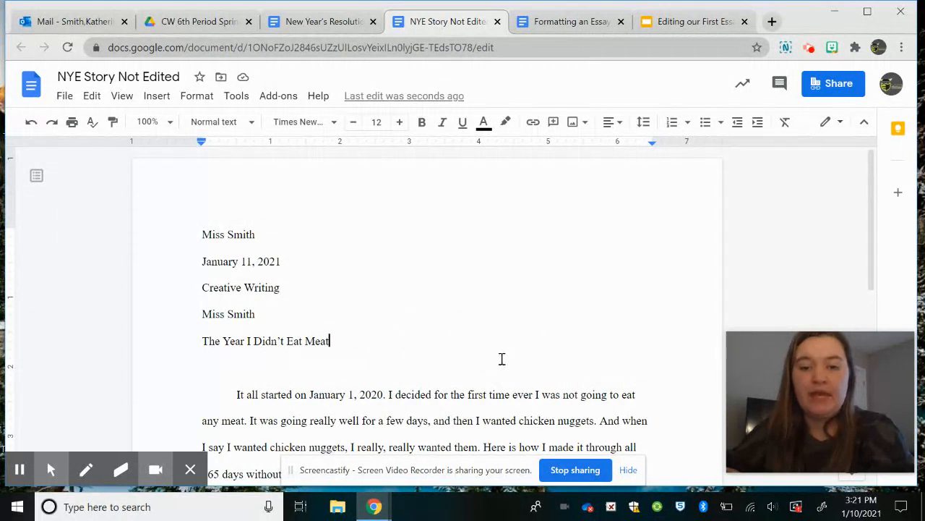
Center the title "The Year I Didn't Eat Meat" on its line.
scroll(502, 359, down, 1)
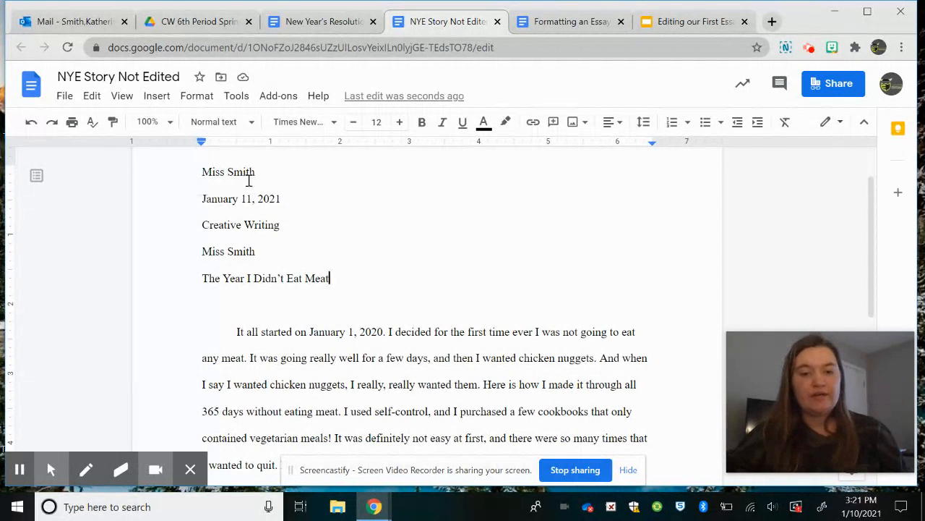
click(330, 278)
drag(307, 283, 194, 280)
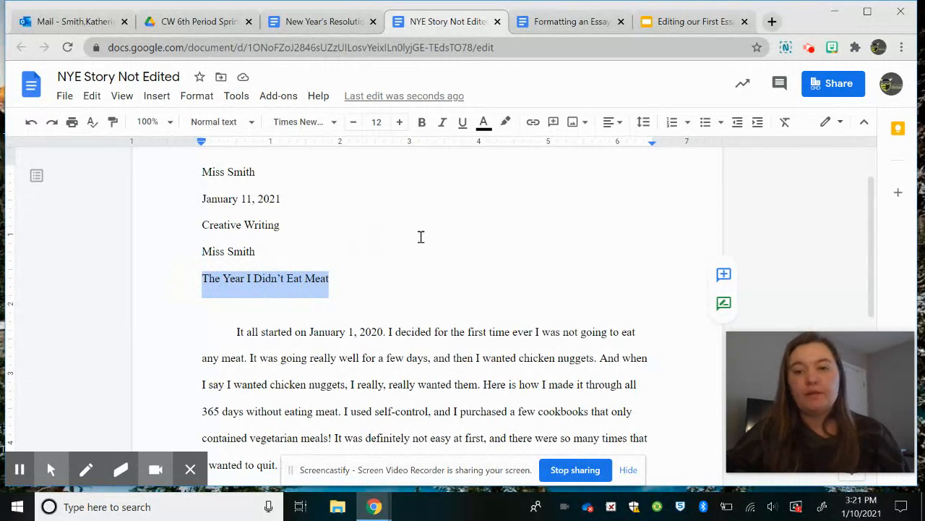
click(620, 123)
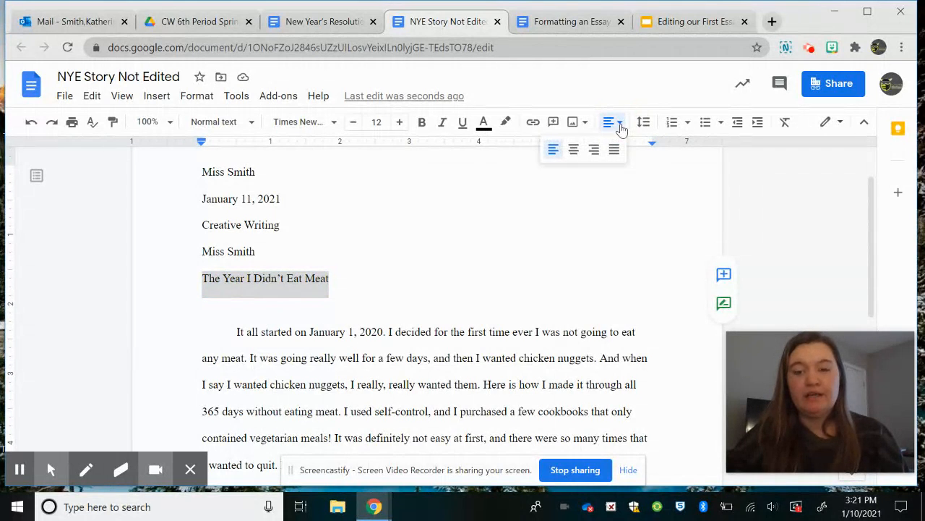
click(573, 151)
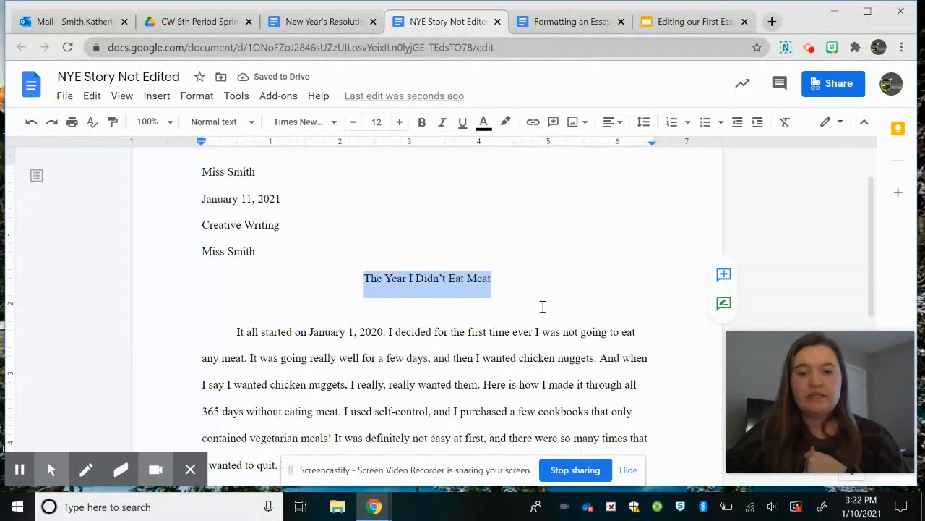
click(615, 130)
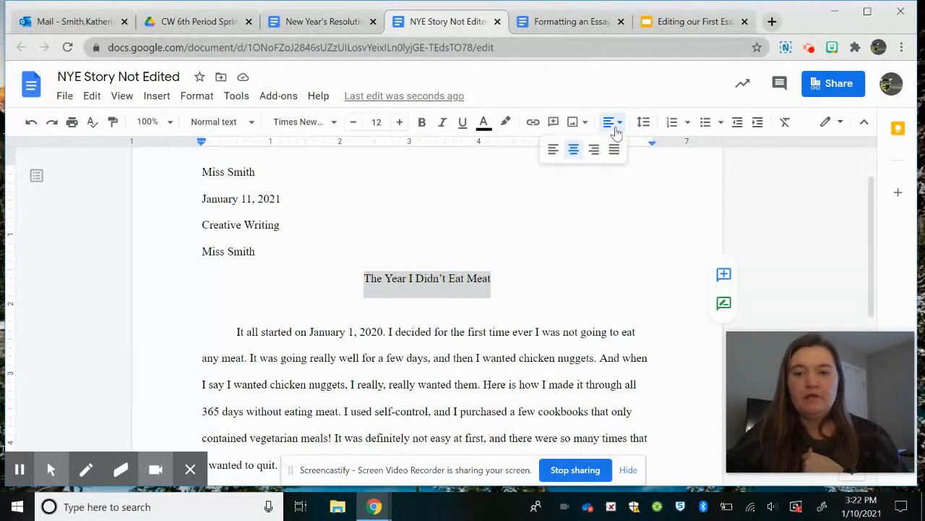
click(574, 154)
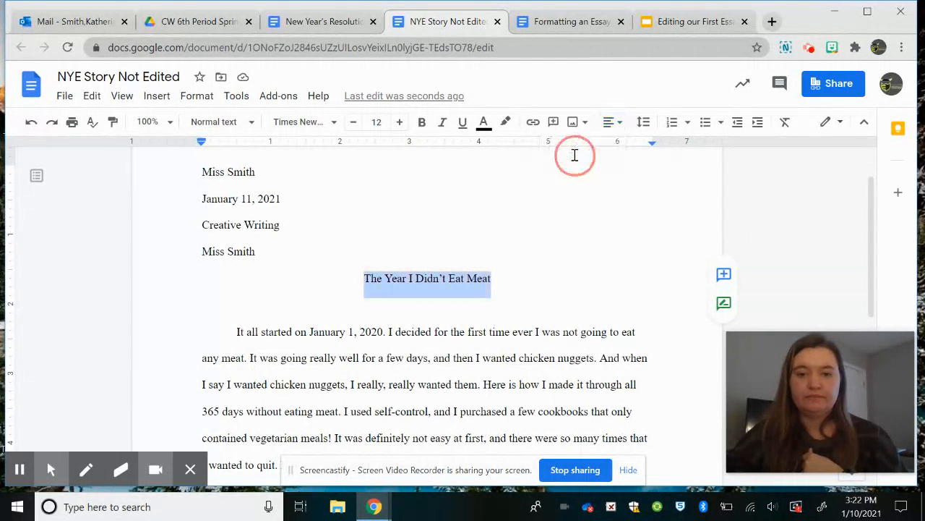
click(502, 294)
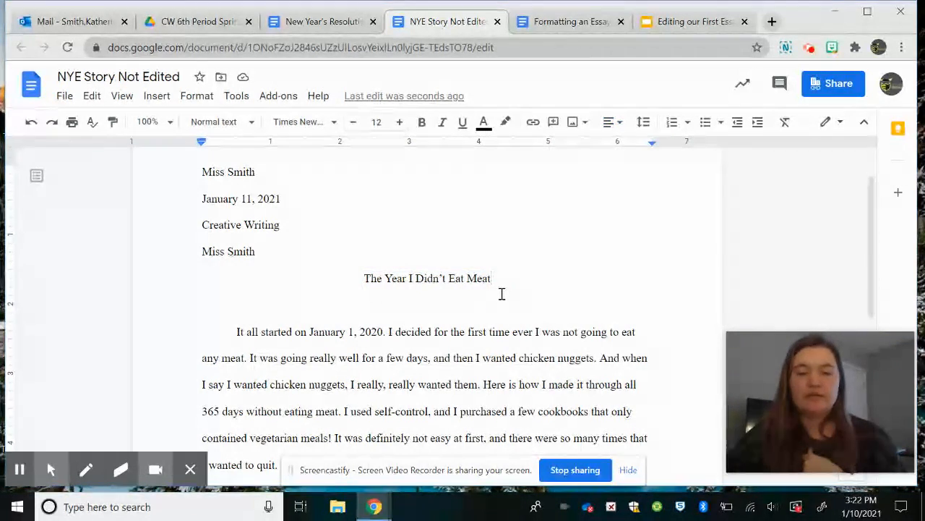
Remove the empty line between the centered title and the first paragraph.
click(429, 303)
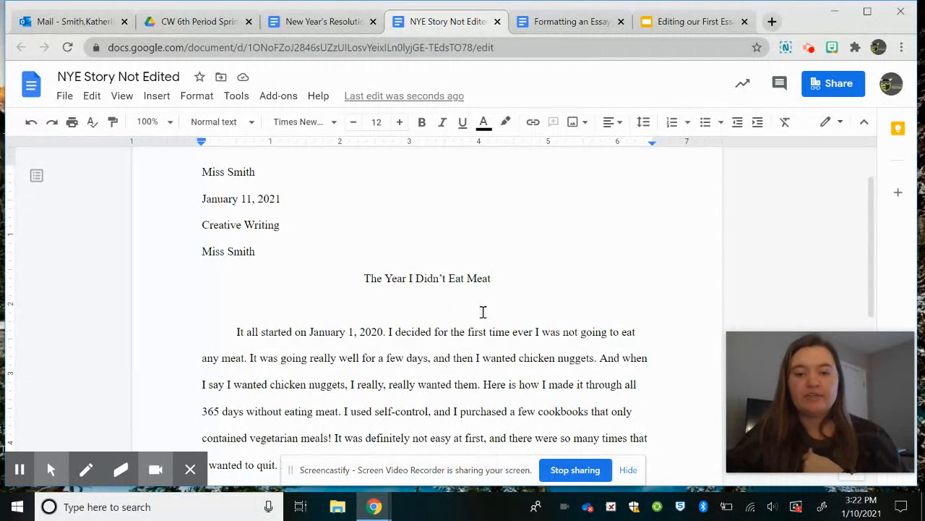
key(BackSpace)
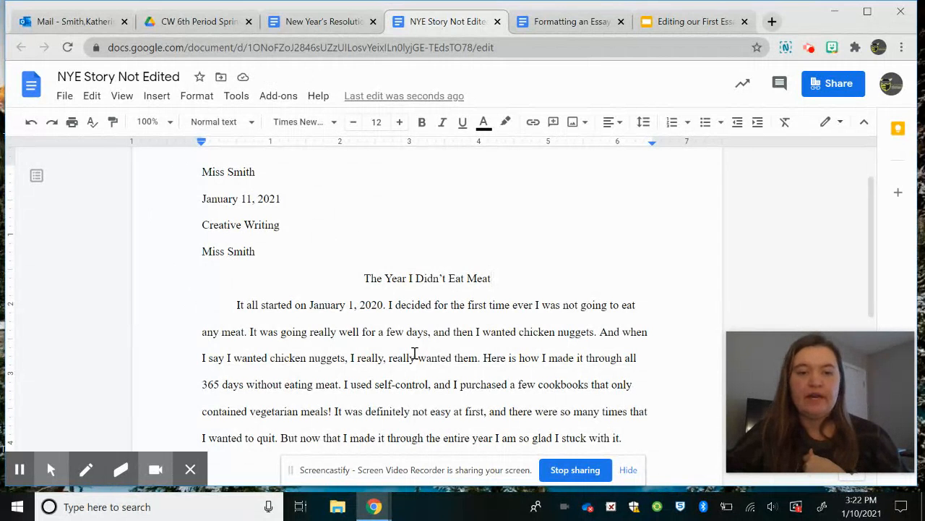
scroll(414, 352, down, 2)
scroll(414, 352, up, 3)
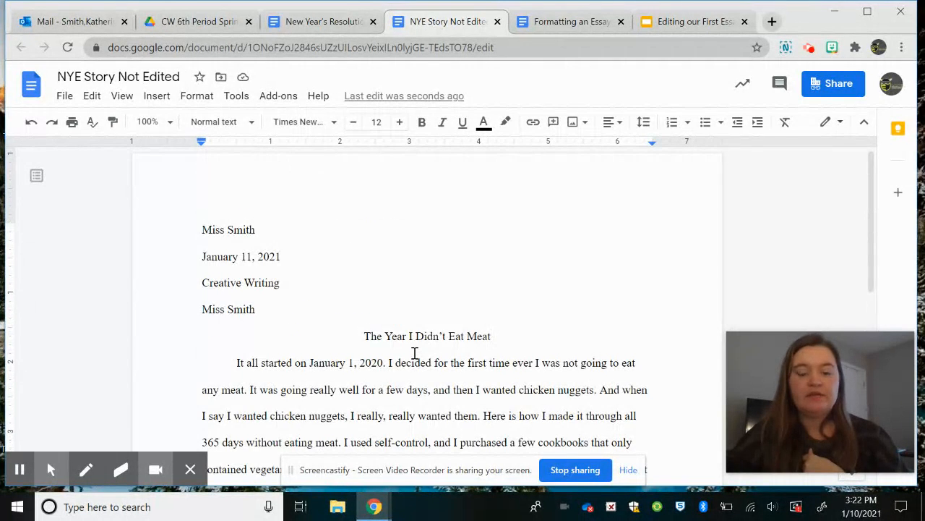
scroll(415, 352, down, 1)
scroll(414, 353, down, 1)
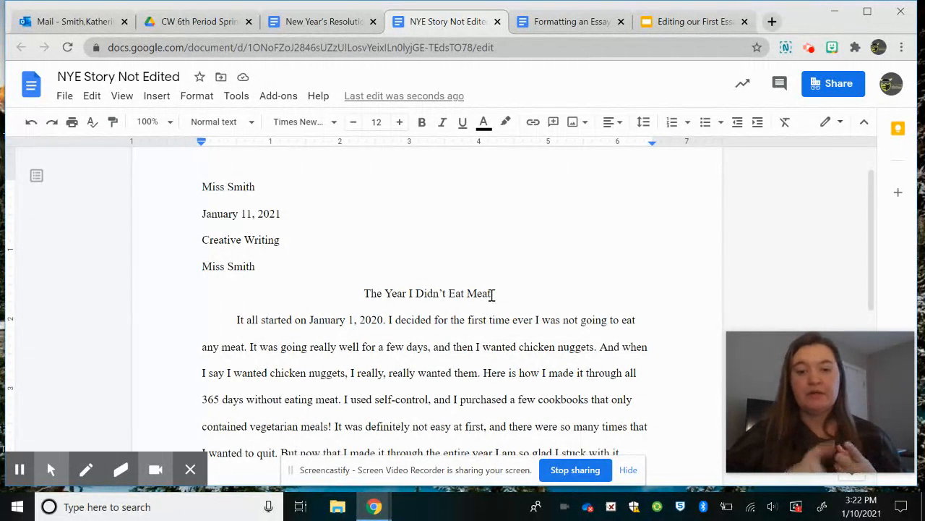
scroll(492, 291, down, 1)
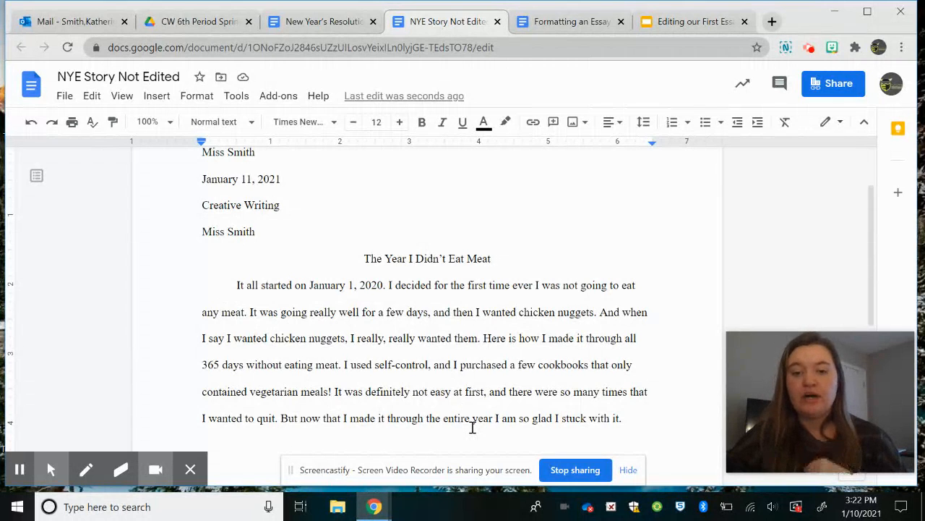
Split the story's single paragraph in two, starting a new paragraph at "Here is how I made it through".
scroll(472, 427, down, 1)
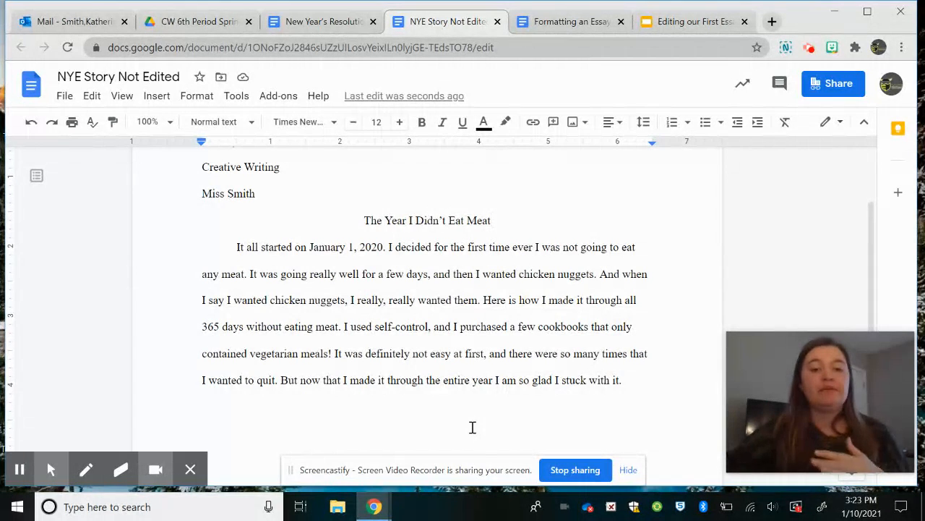
scroll(472, 427, down, 1)
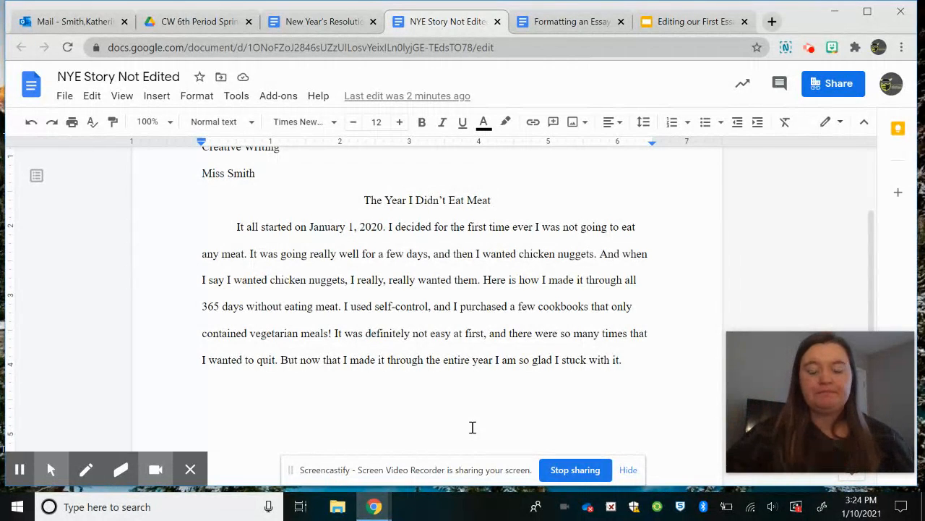
click(484, 280)
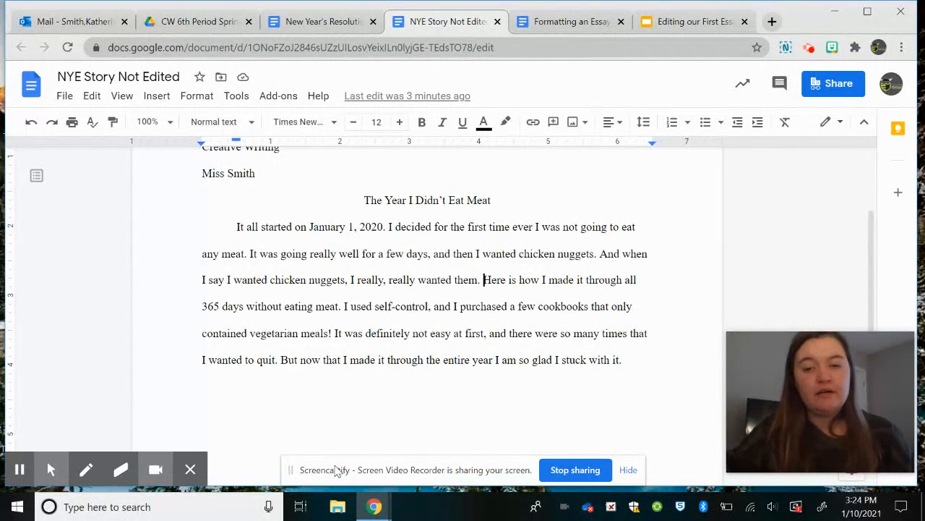
key(Return)
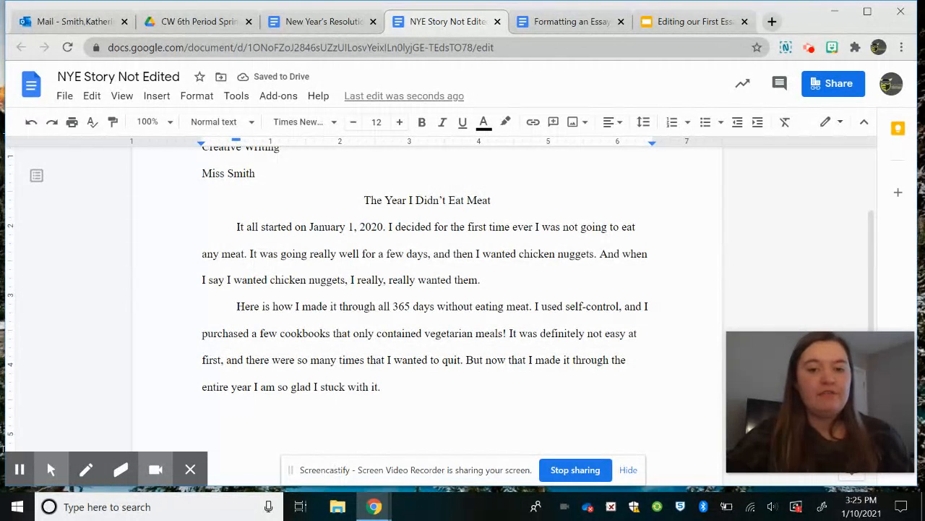
click(413, 373)
click(418, 406)
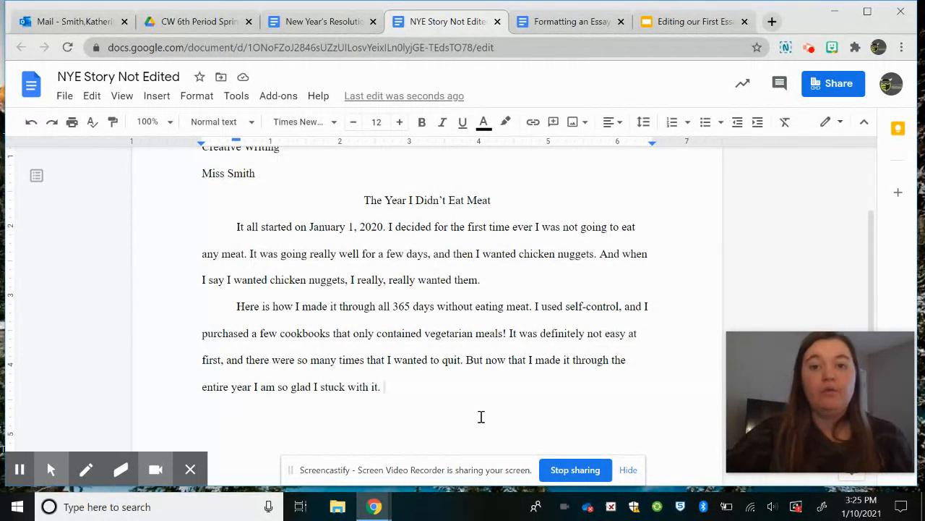
Check the multiple-paragraphs requirement in the Appearance row of the New Year's Resolution Essay Rubric, and return to the story.
click(332, 23)
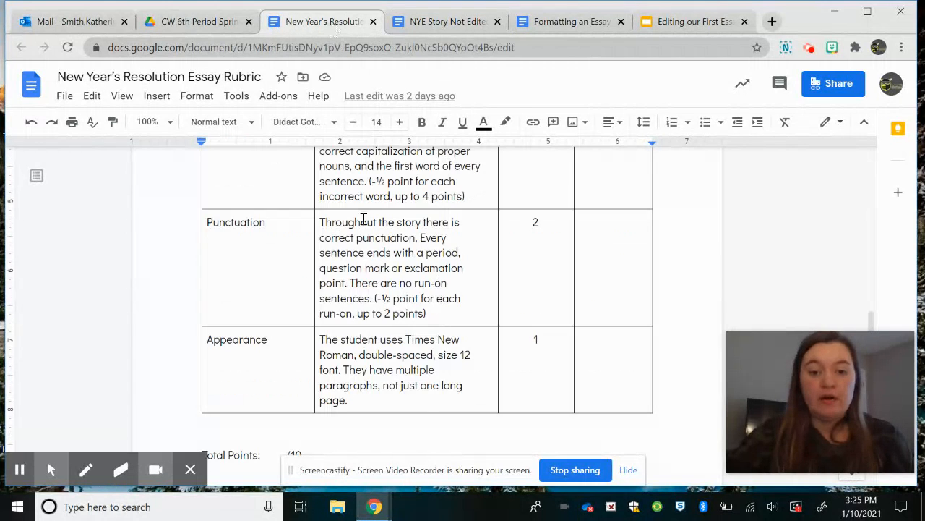
click(344, 370)
shift+click(391, 396)
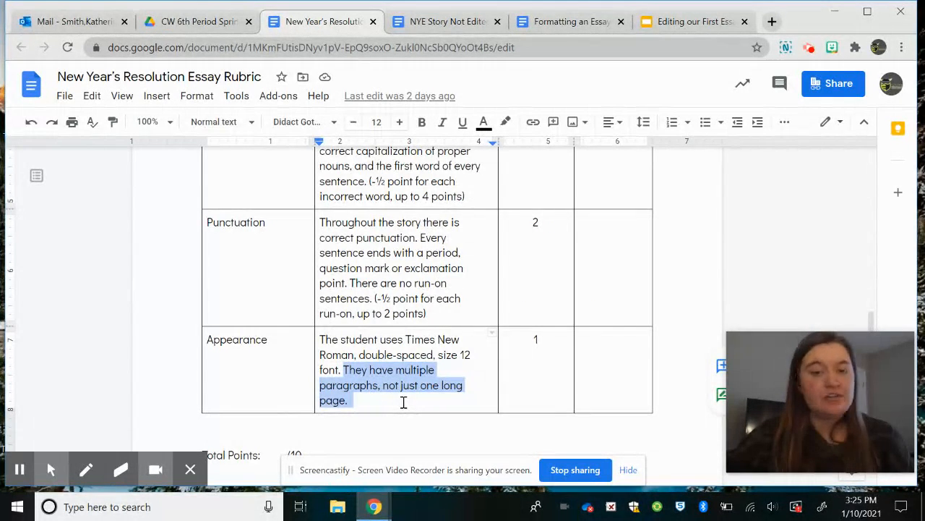
click(423, 22)
click(404, 318)
scroll(403, 320, up, 3)
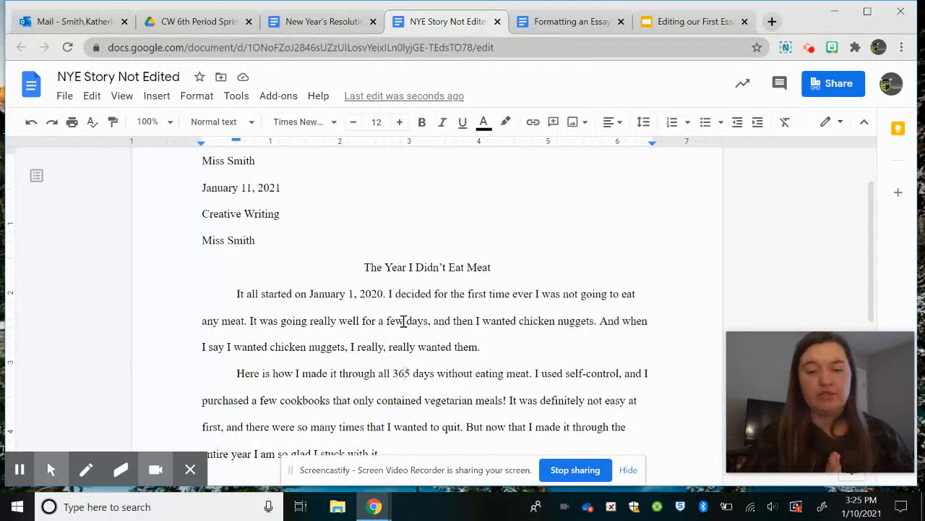
Review the paragraph layout in the Formatting an Essay document and compare it with the NYE Story Not Edited document.
click(556, 27)
scroll(437, 288, down, 5)
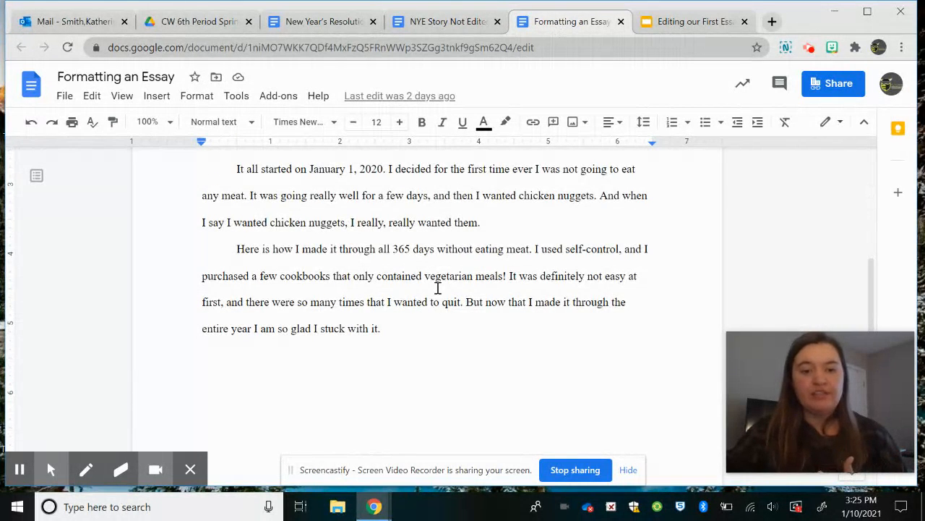
scroll(438, 288, up, 2)
click(425, 29)
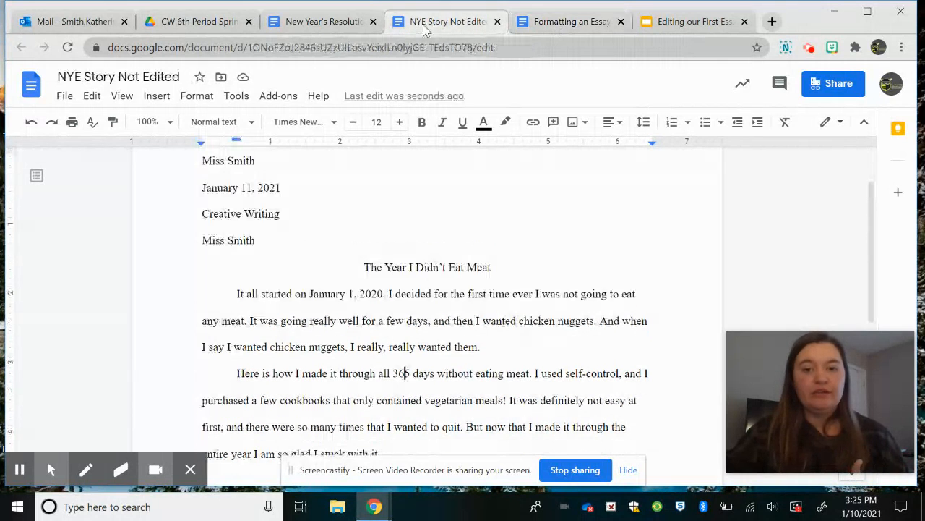
scroll(423, 275, down, 1)
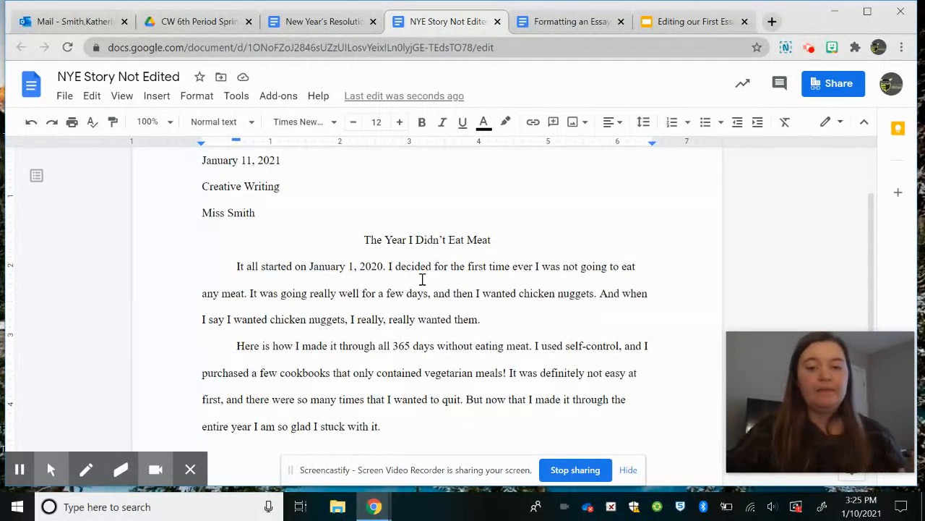